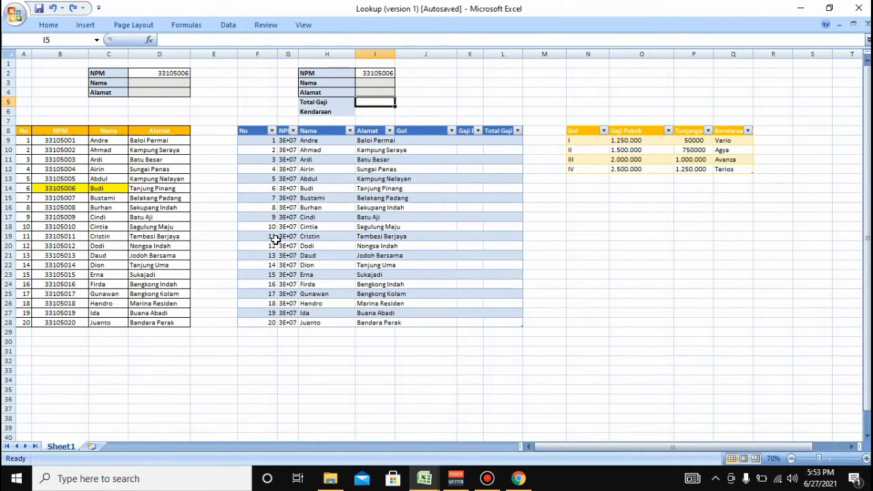
left_click(279, 140)
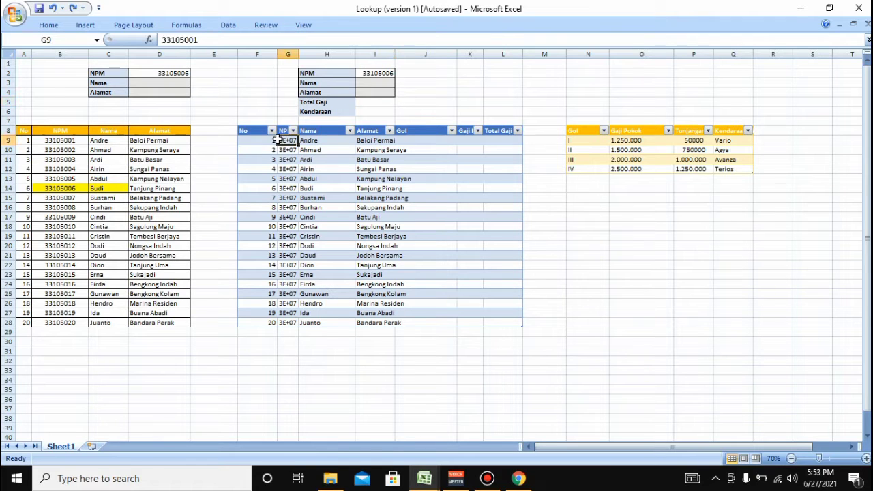
left_click_drag(279, 140, 275, 143)
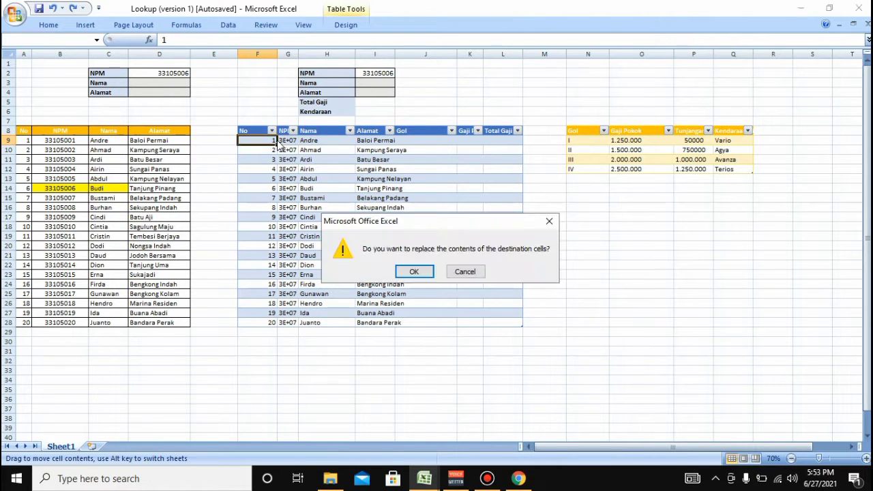
left_click(549, 221)
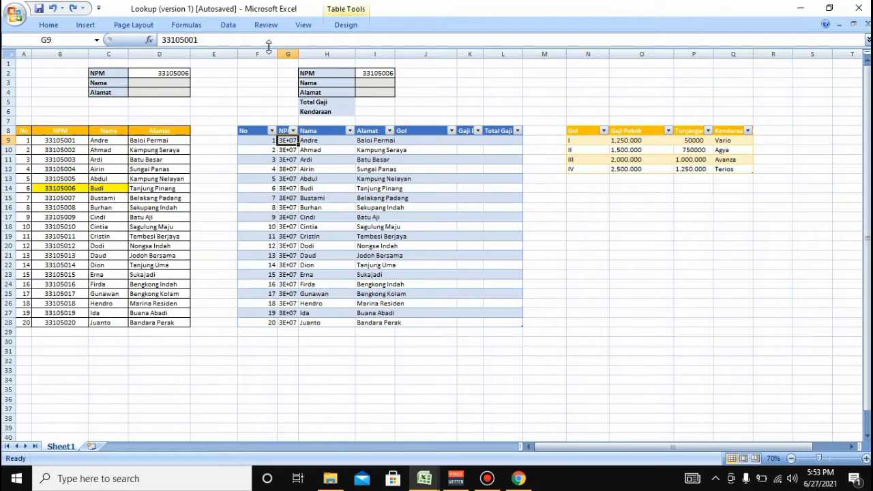
- Narrow column F, the No column of the blue table, slightly
left_click_drag(277, 54, 268, 54)
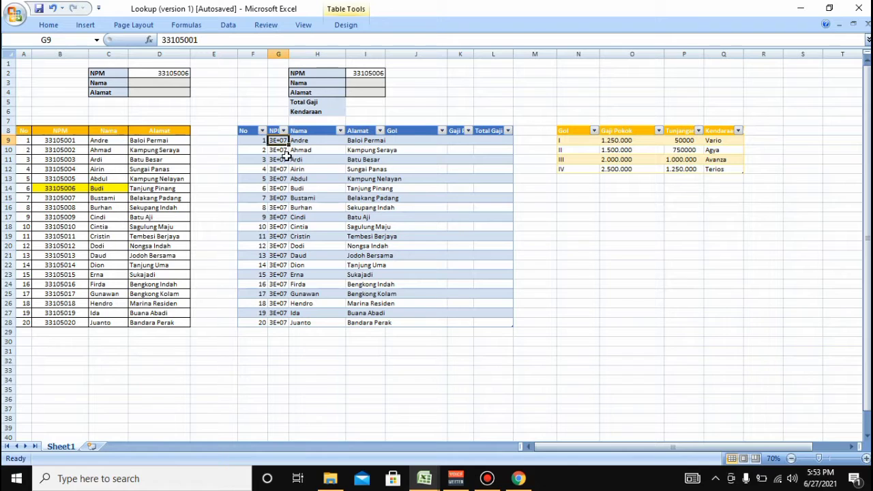
left_click(323, 376)
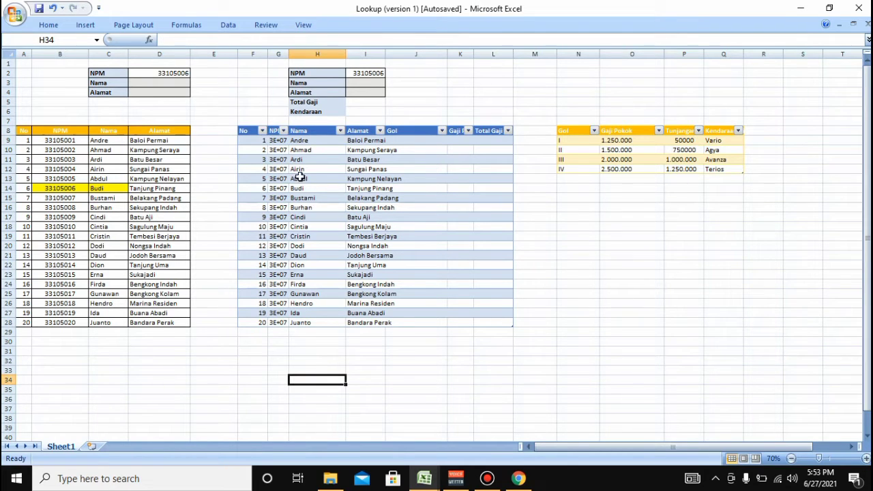
left_click(293, 141)
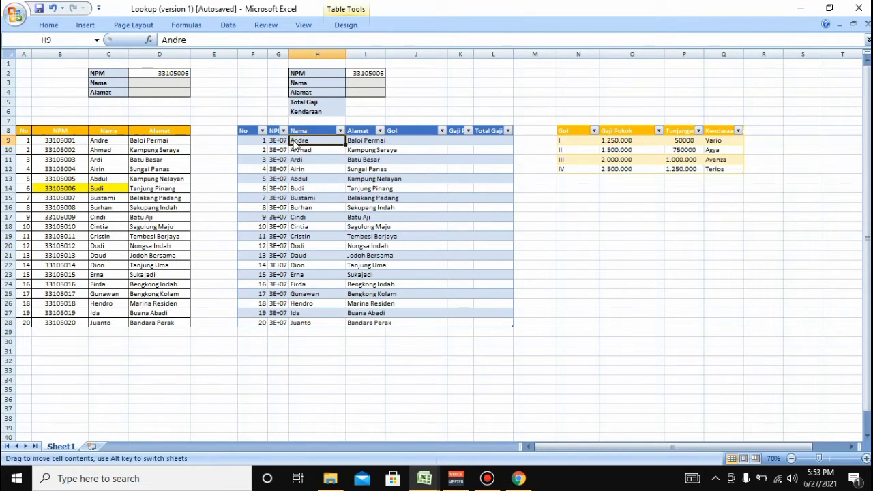
left_click(211, 375)
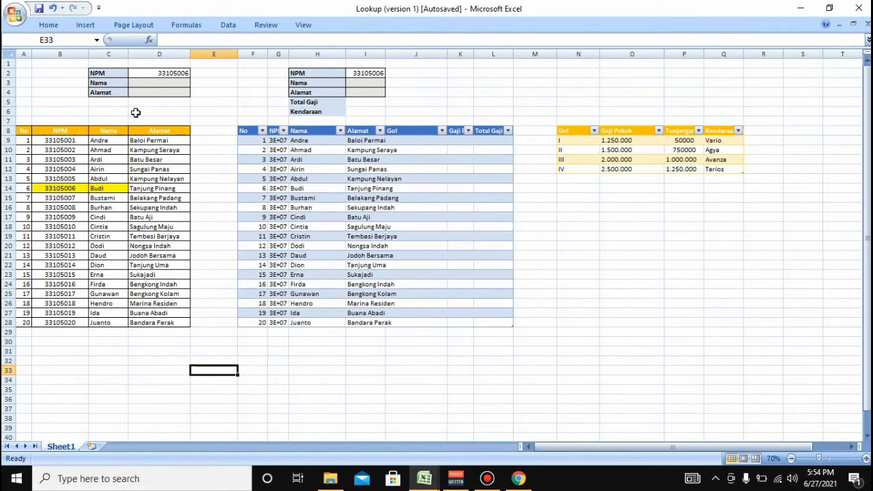
- Begin a VLOOKUP formula in the Nama cell D3 with D2 as the lookup value and B9:D28 as the table array
left_click(135, 84)
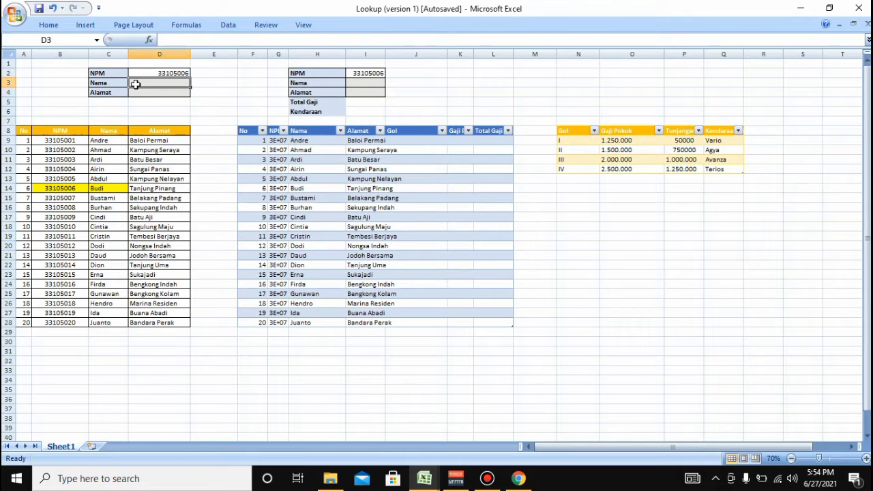
type("=")
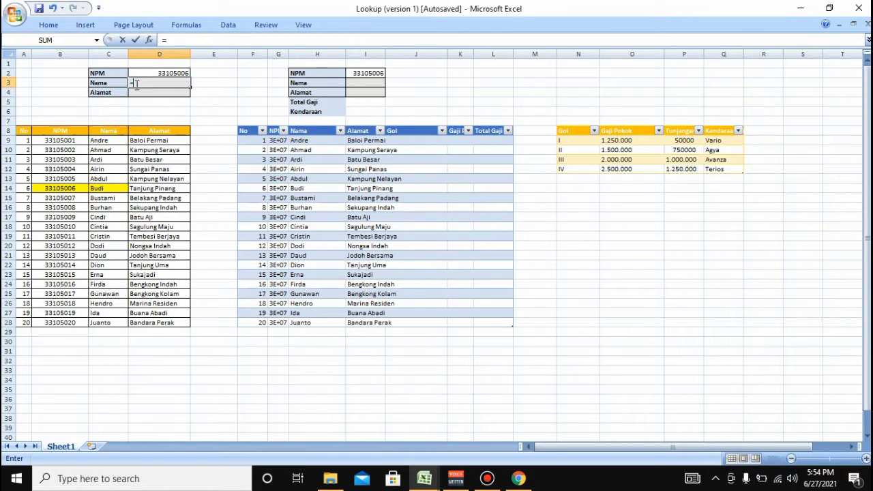
type("V")
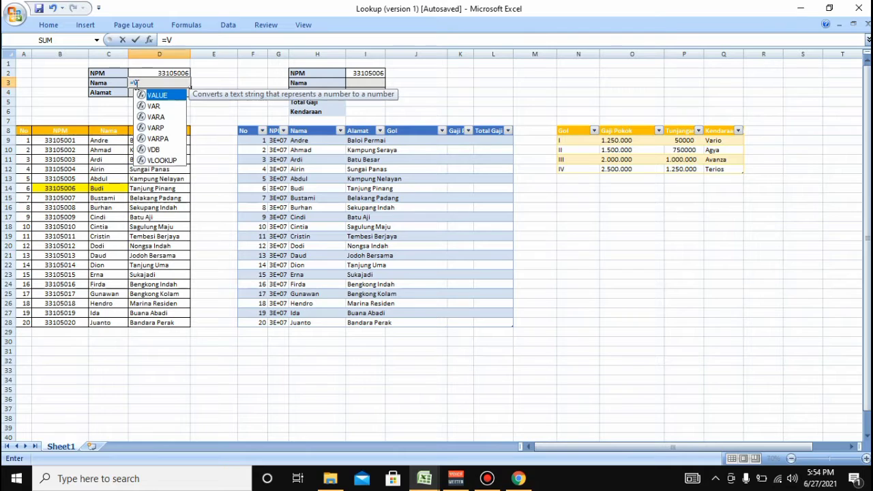
type("LOOK")
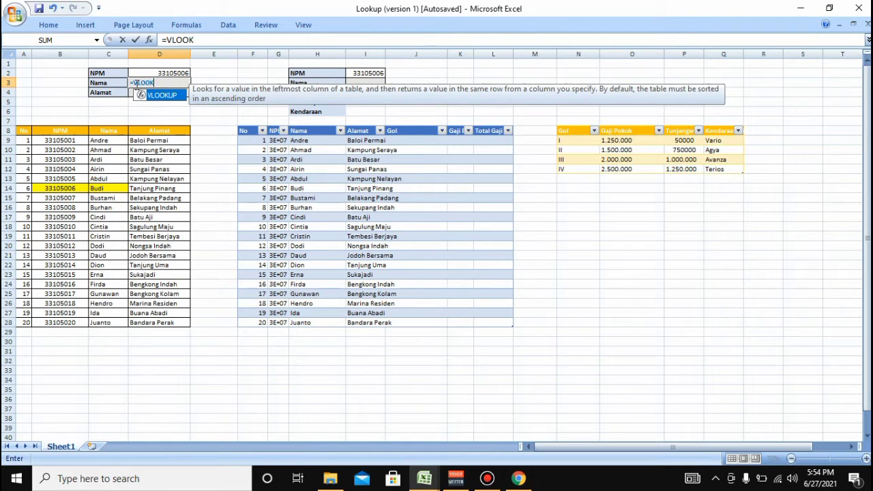
type("UP(")
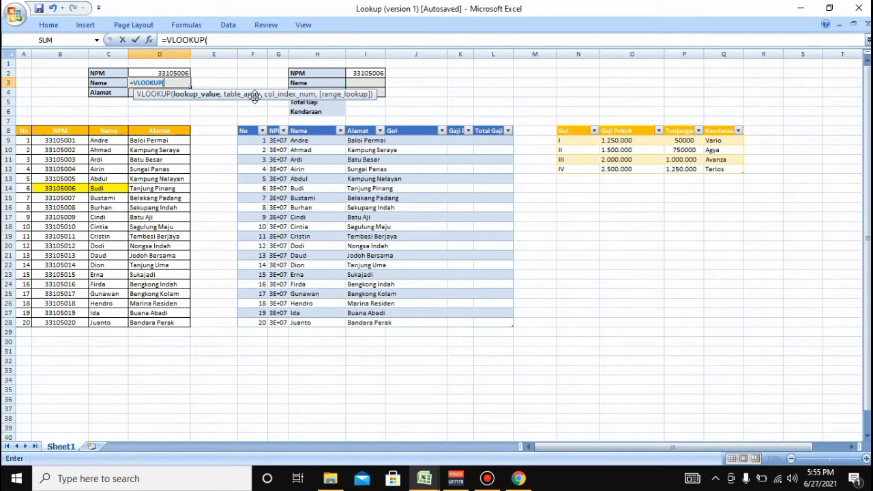
left_click_drag(254, 93, 245, 108)
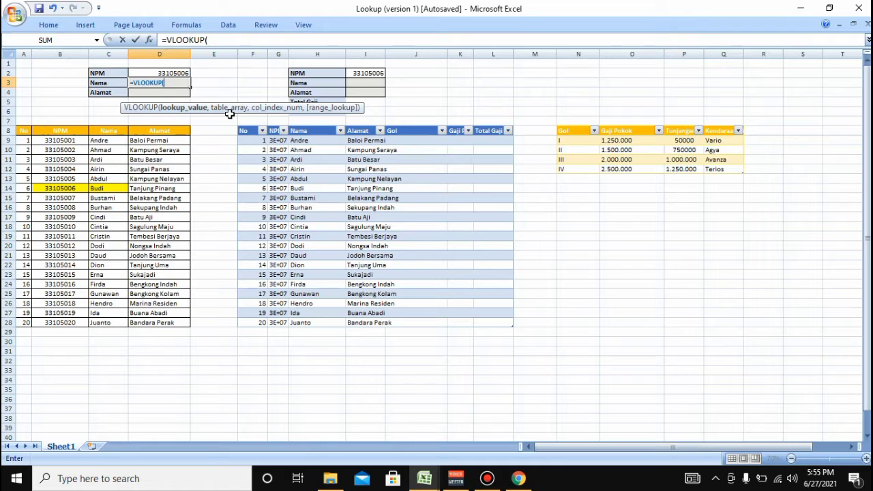
left_click(164, 72)
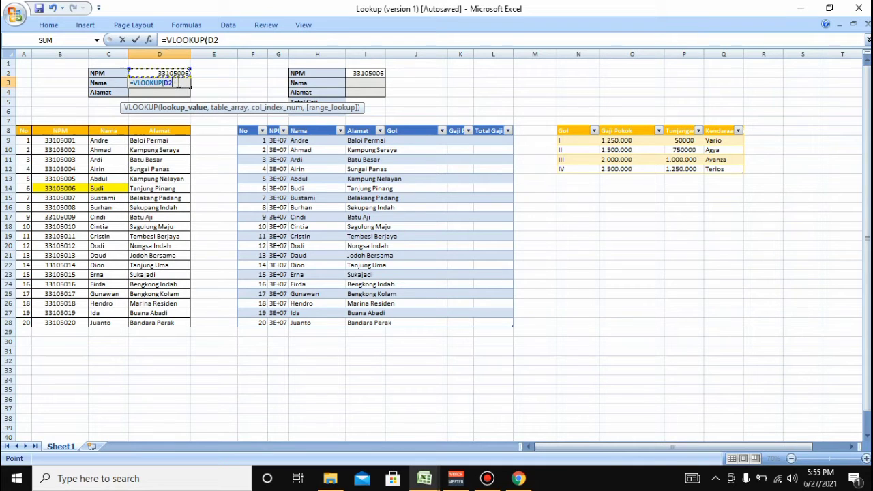
type(",")
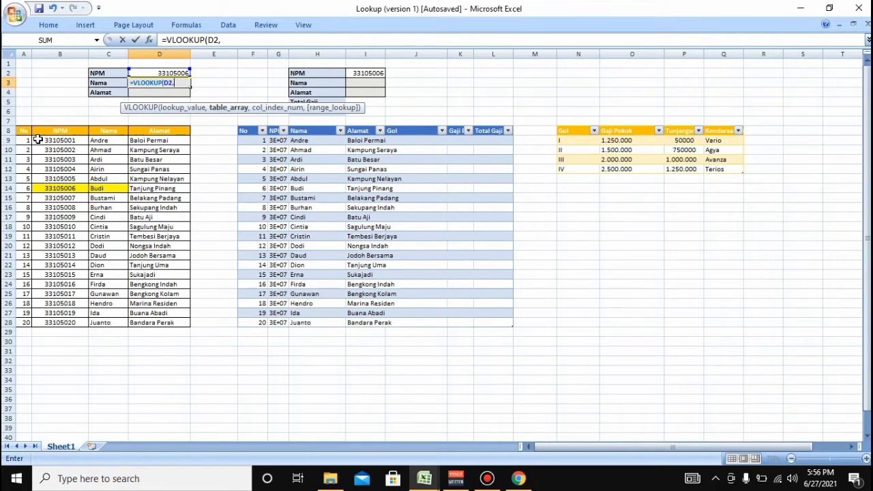
left_click_drag(39, 140, 151, 322)
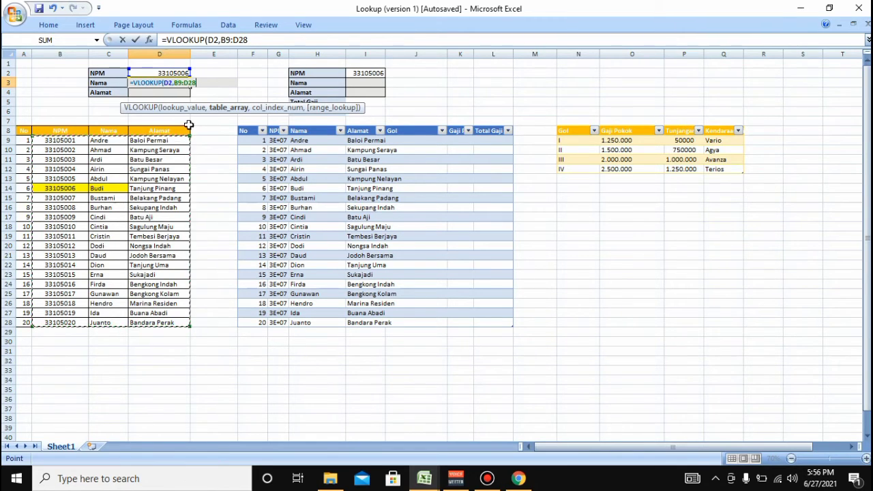
- Complete the Nama formula in D3 with column index 2 and range lookup 0
type(",")
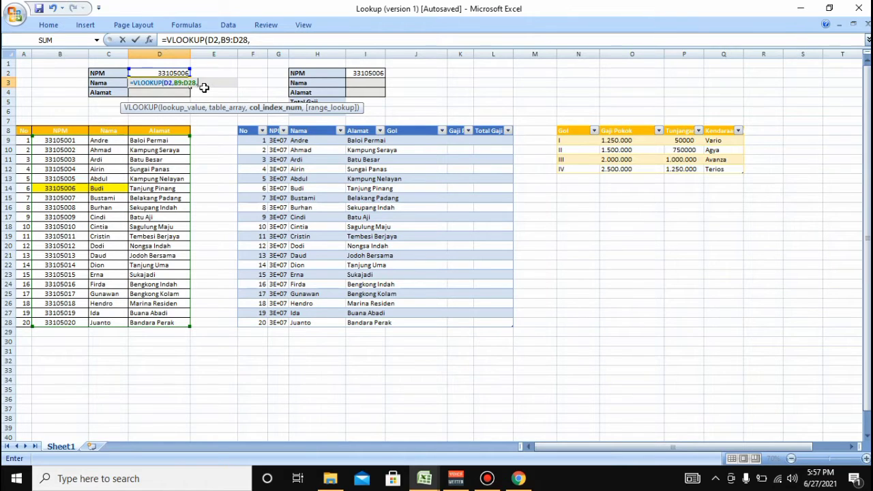
type("2")
type(",")
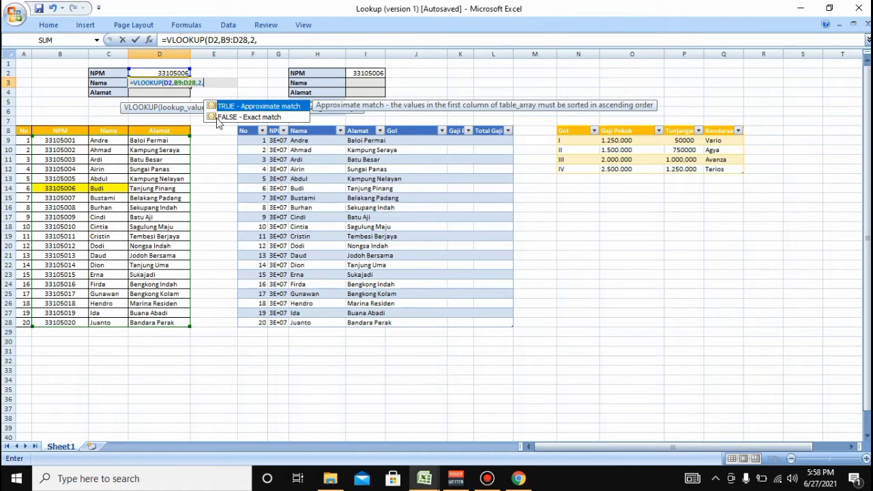
left_click(220, 120)
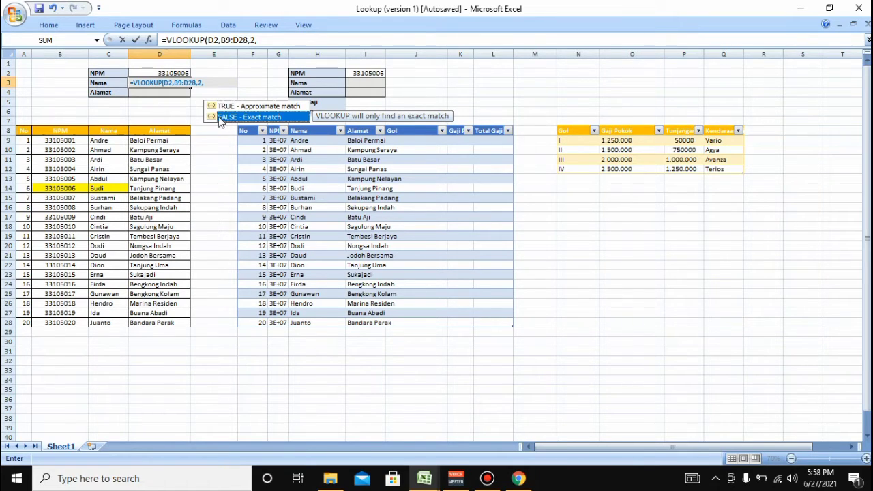
left_click(209, 82)
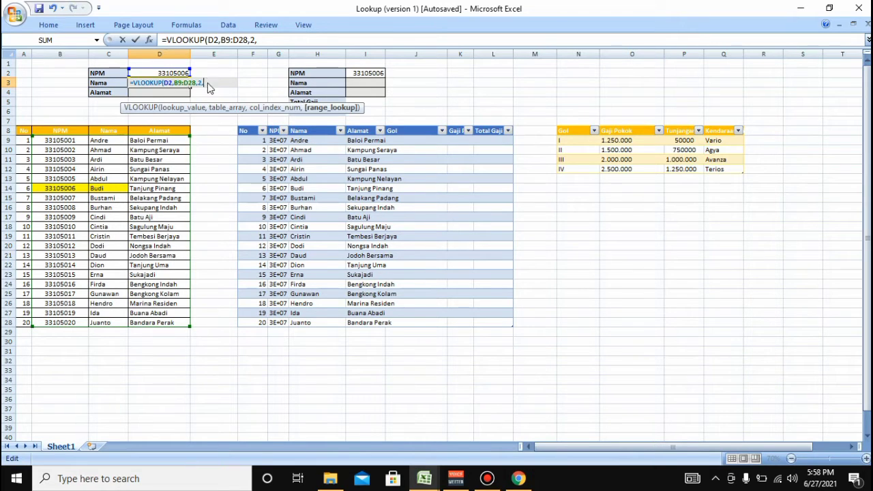
type("0")
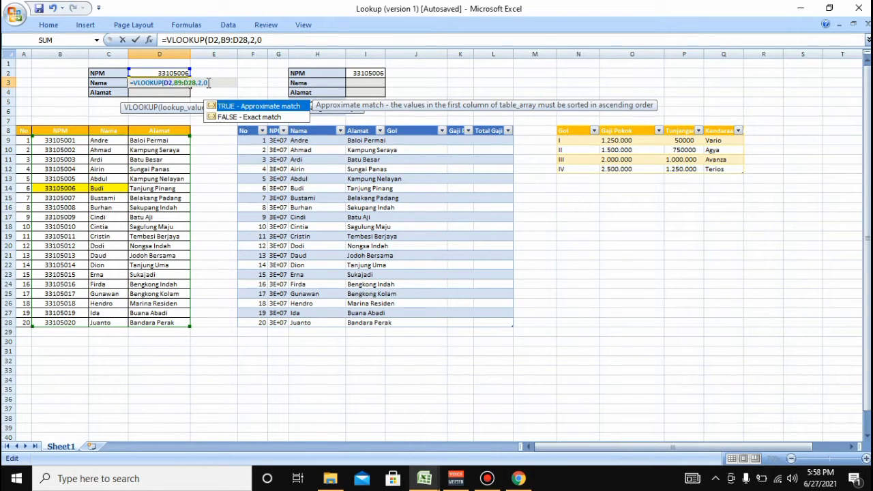
type(")")
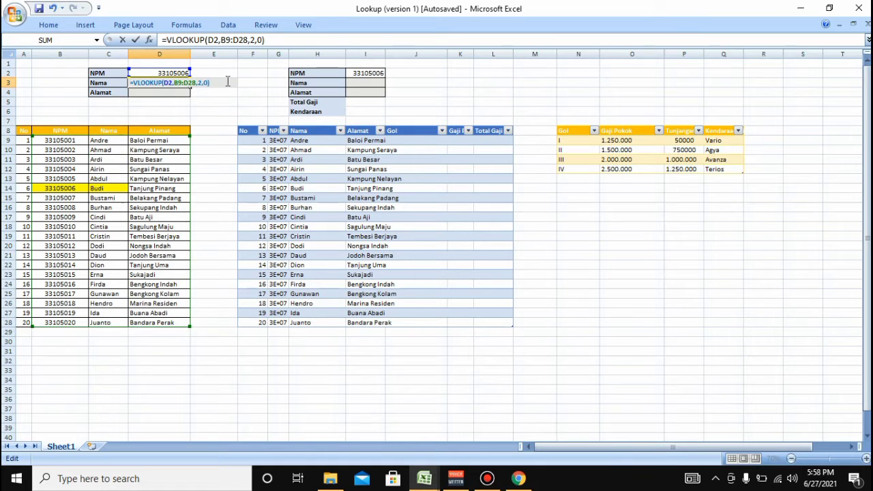
key("Return")
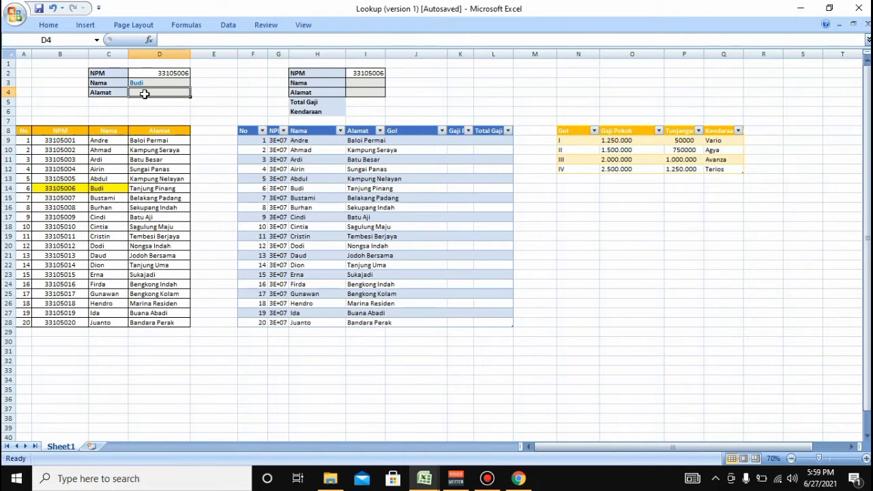
- Enter =VLOOKUP(D2,B9:D28,3,0) in the Alamat cell D4
type("=V")
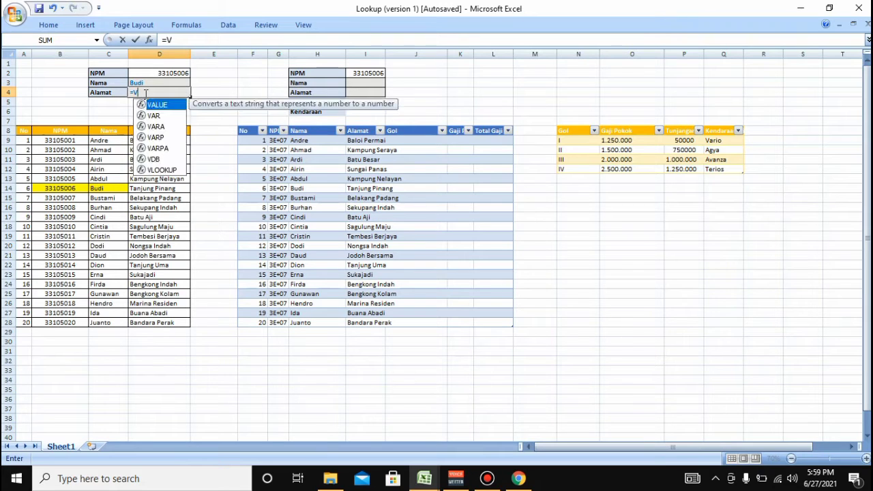
type("LOOKUP")
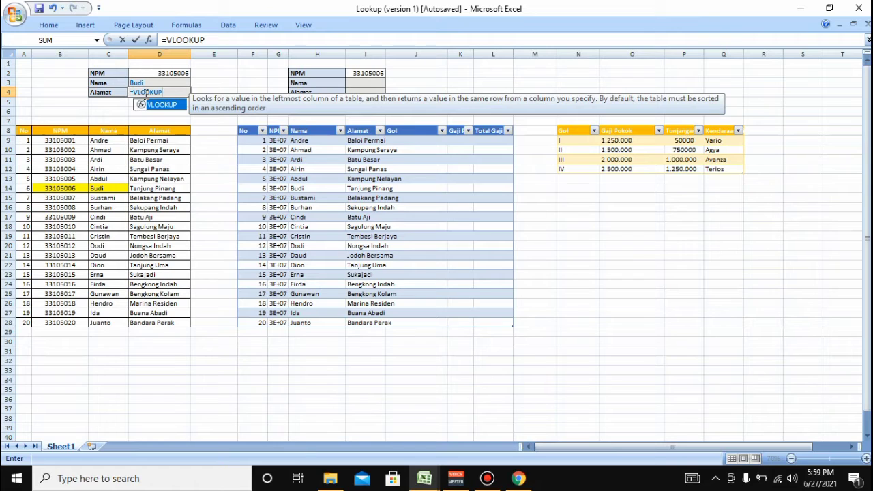
type("(")
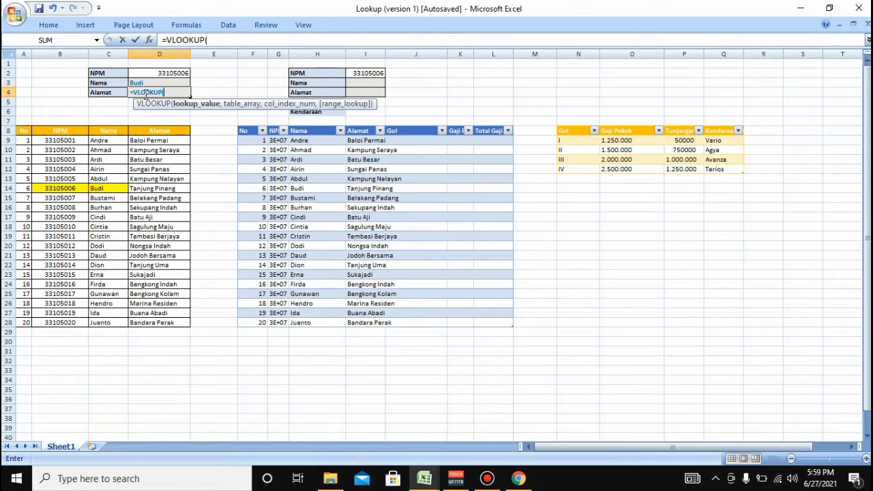
type("D2,")
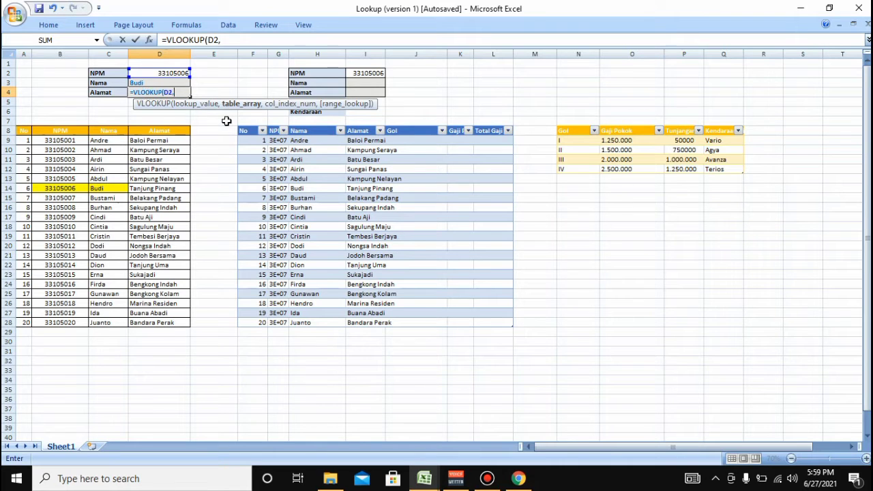
left_click_drag(37, 139, 138, 326)
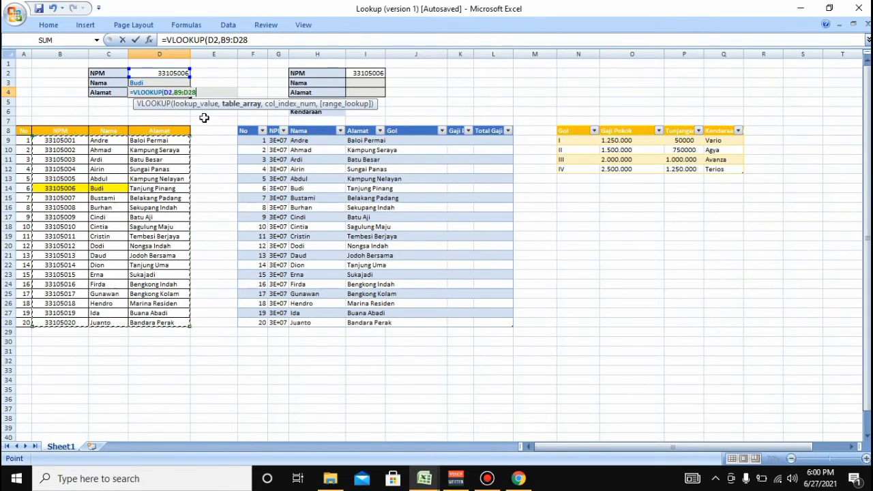
type(",")
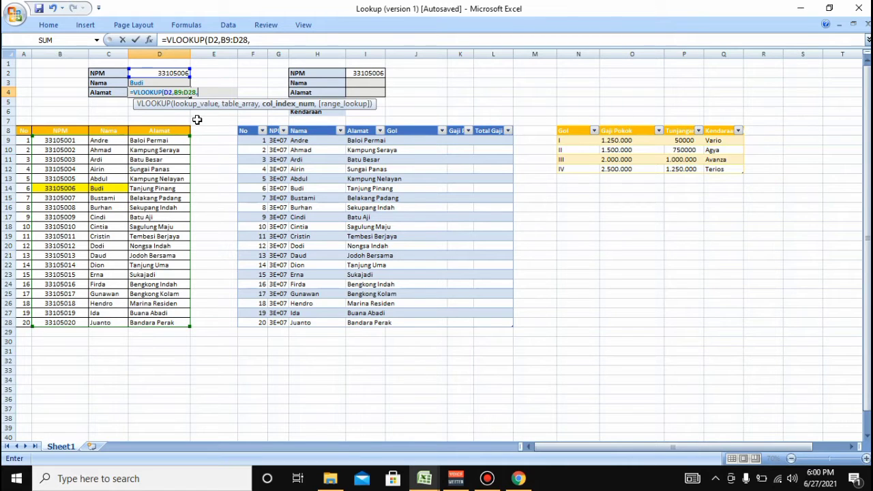
type("3,")
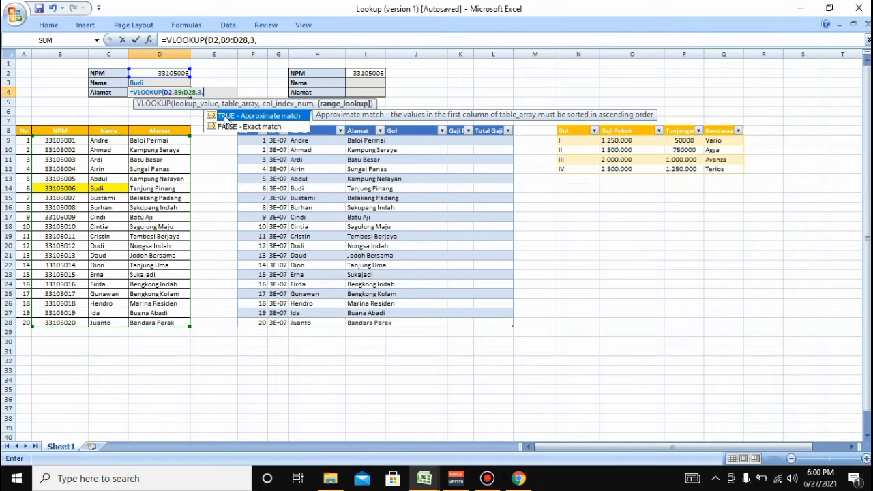
type("0)")
key("Return")
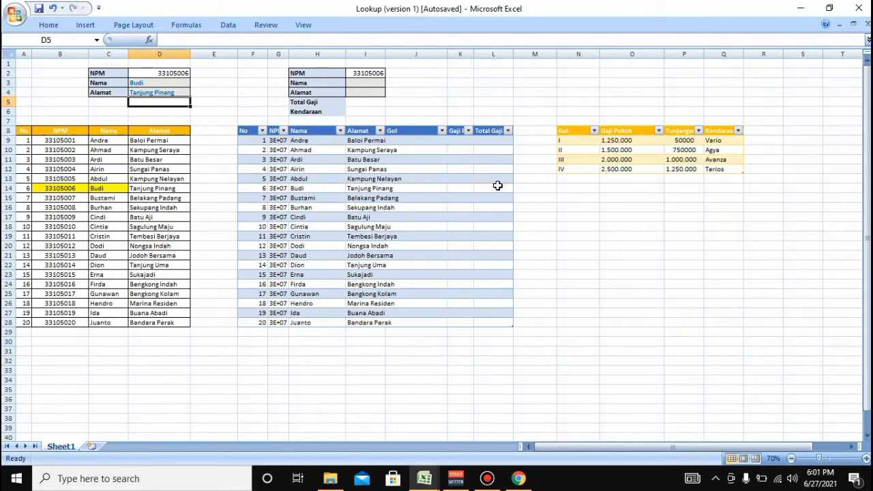
left_click(398, 140)
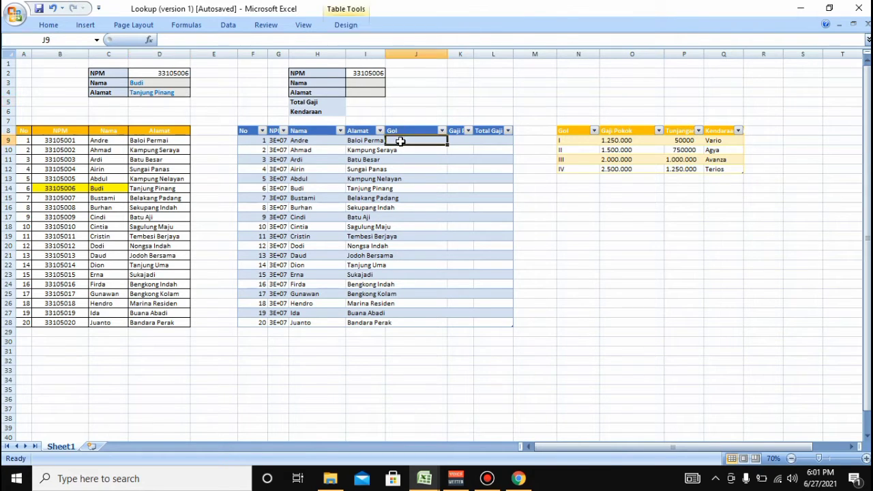
left_click(383, 114)
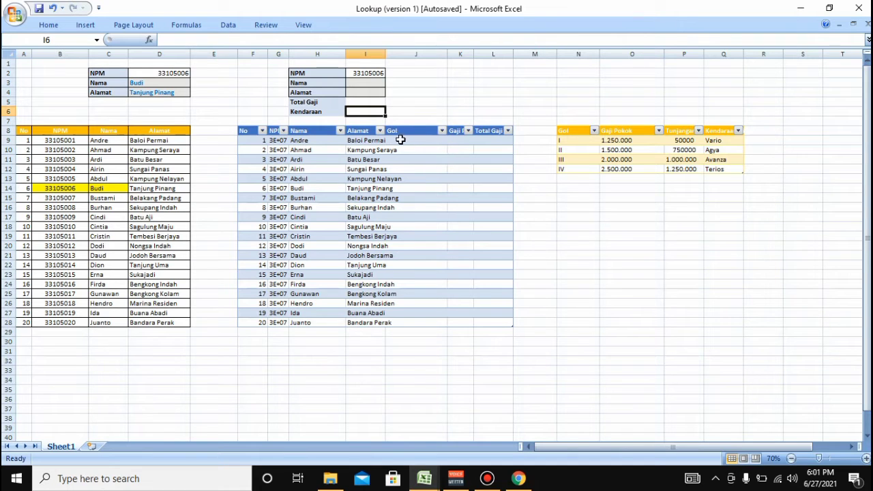
left_click_drag(503, 130, 446, 135)
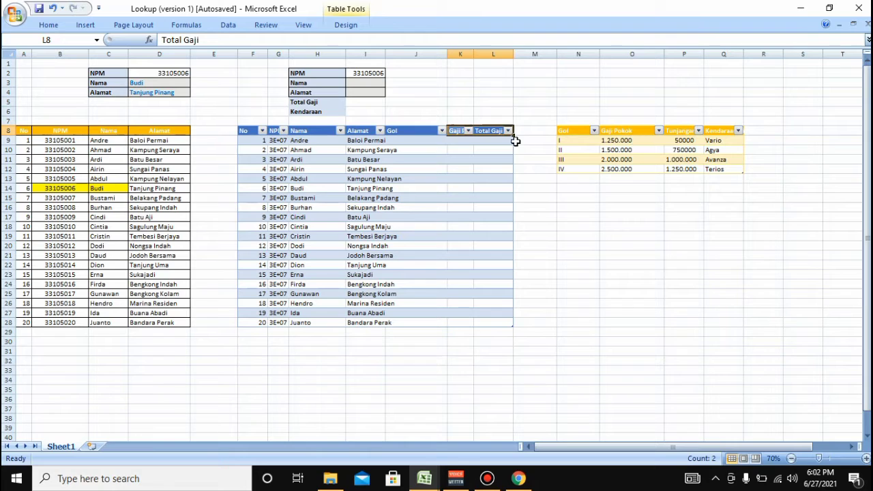
left_click(392, 130)
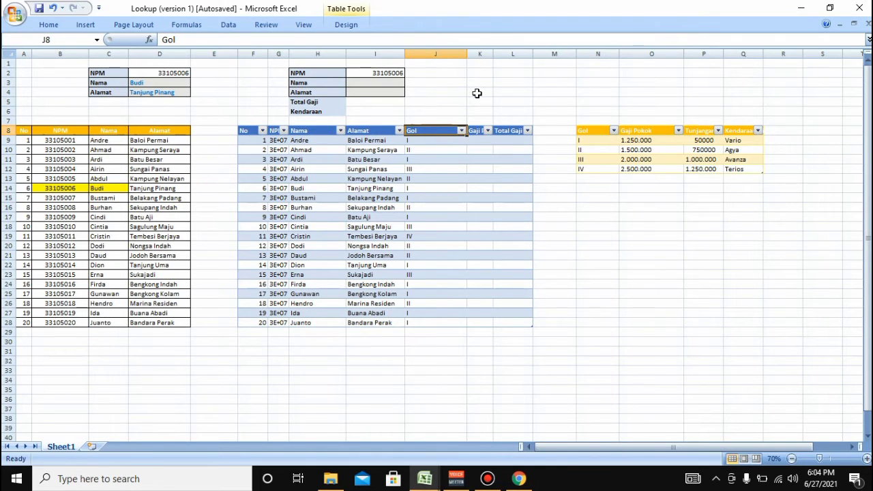
- Widen column K of the blue table so that the full Gaji Pokok header fits
left_click_drag(453, 167, 428, 148)
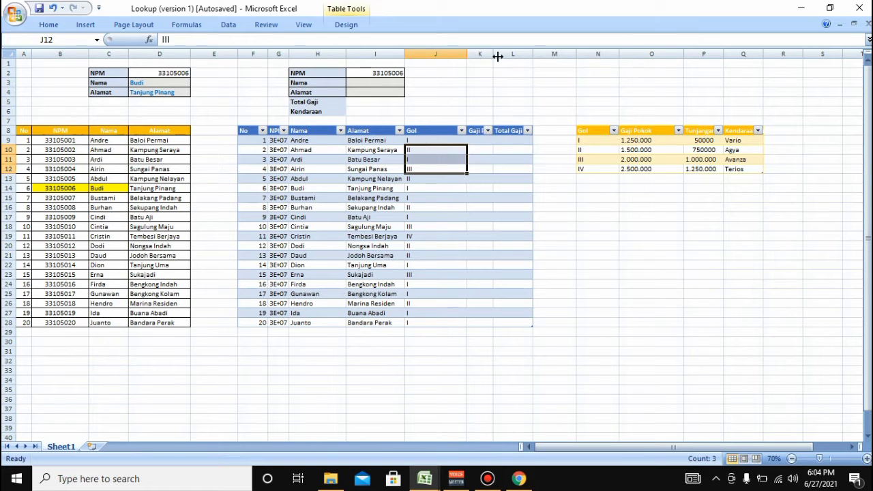
left_click_drag(494, 55, 509, 54)
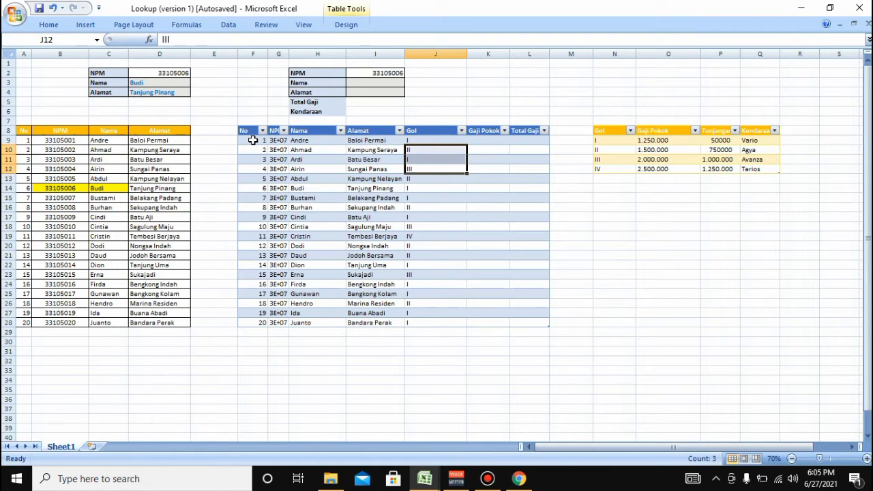
left_click(496, 140)
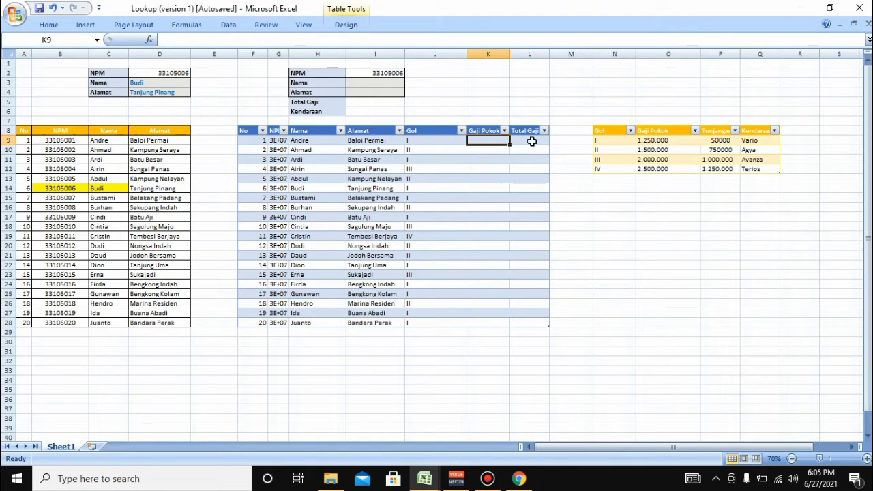
left_click(444, 141)
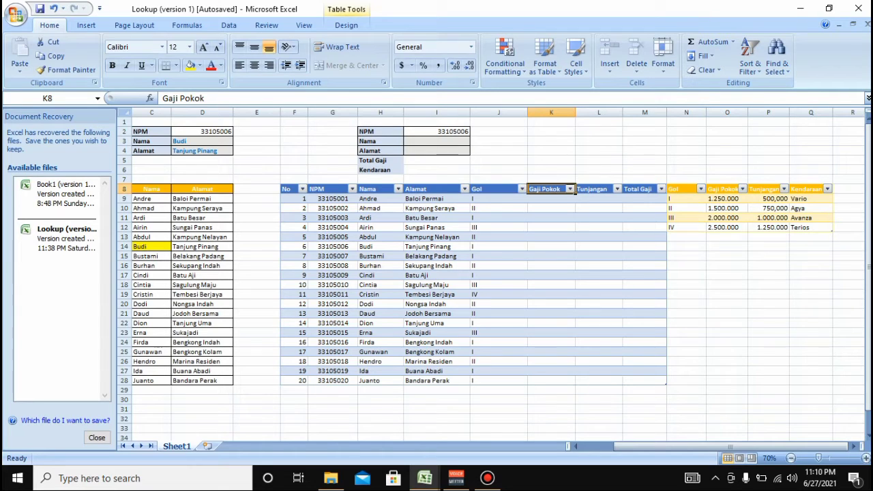
key("BackSpace")
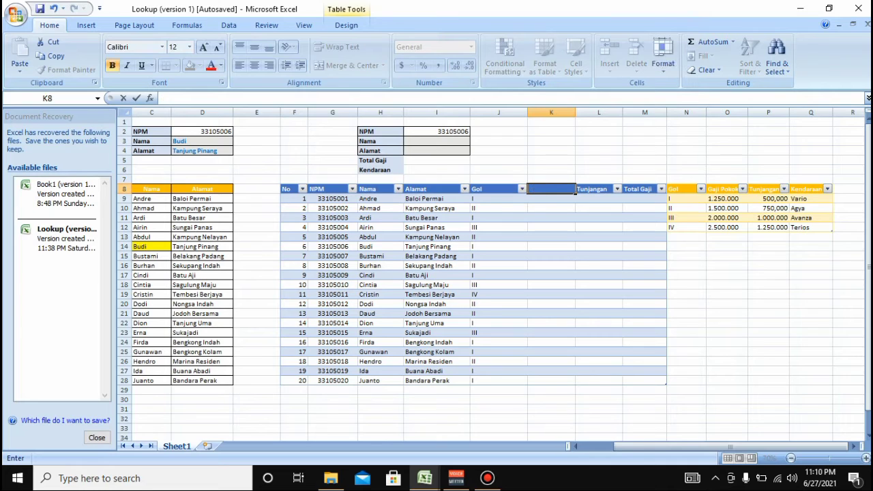
key("ctrl+z")
key("Return")
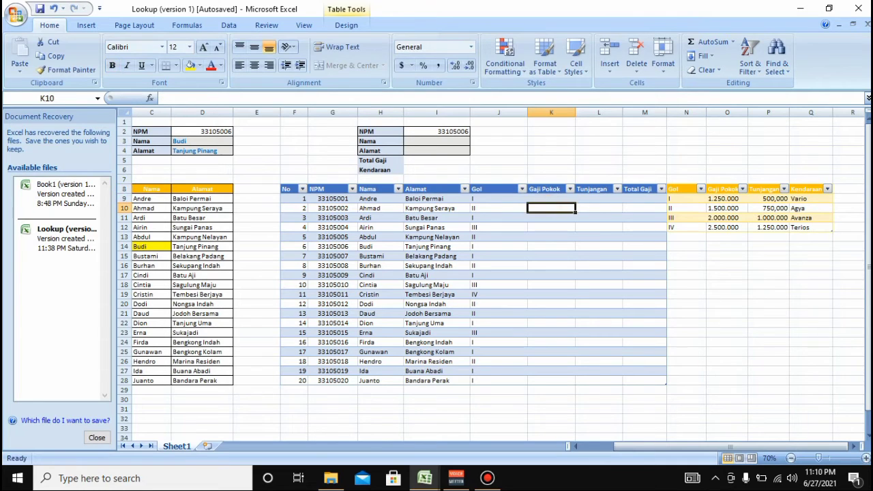
- Begin a VLOOKUP formula in the Gaji Pokok cell K9 with the same row's Gol cell J9 as the lookup value
type("=")
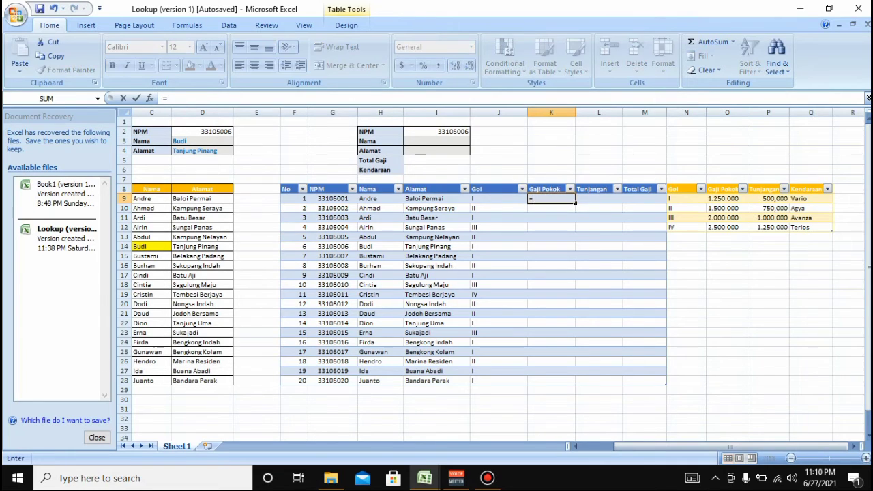
type("V")
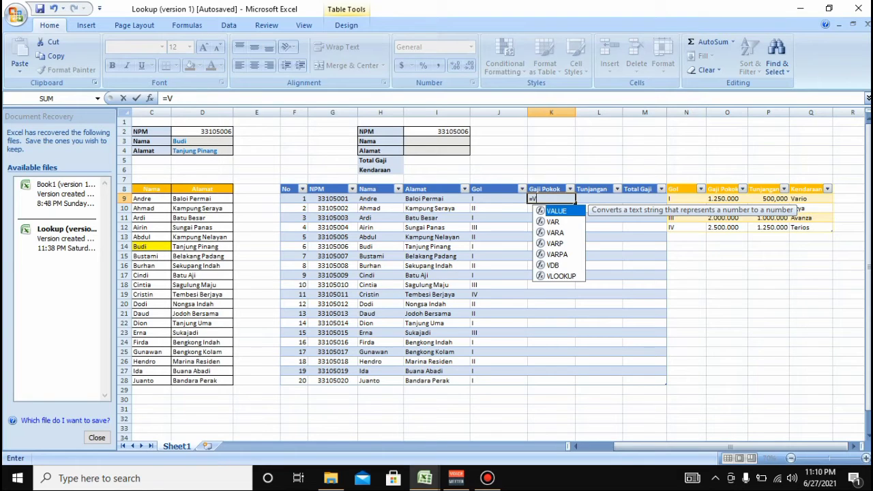
type("LOO")
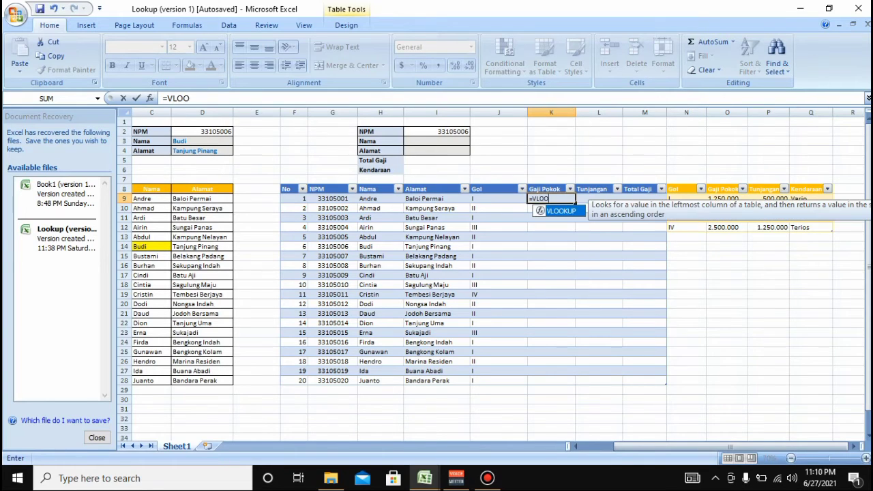
type("KUP(")
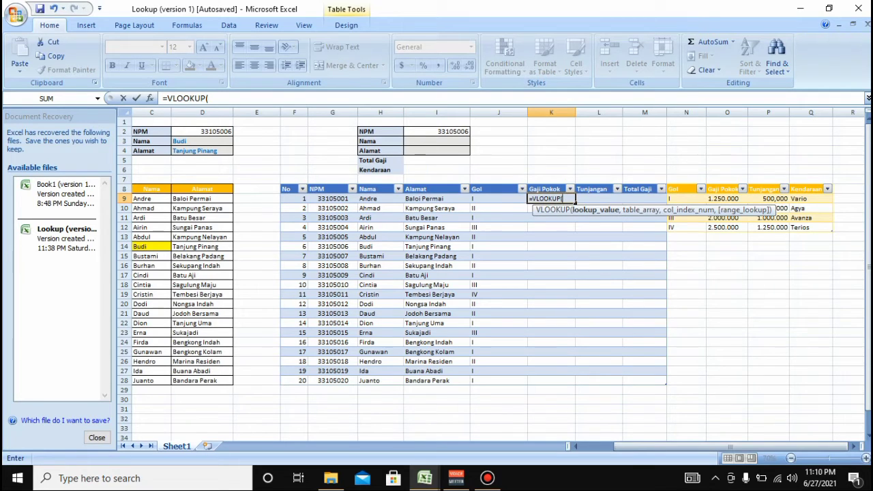
left_click(491, 199)
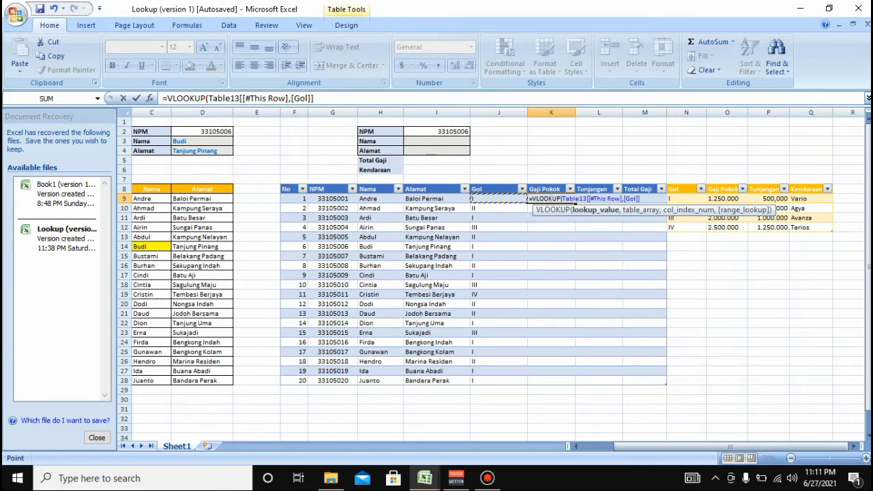
type(",")
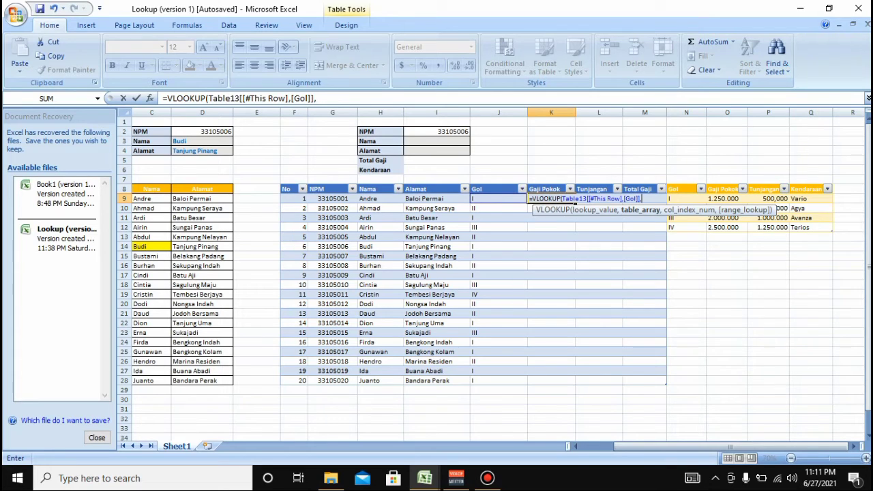
left_click(686, 199)
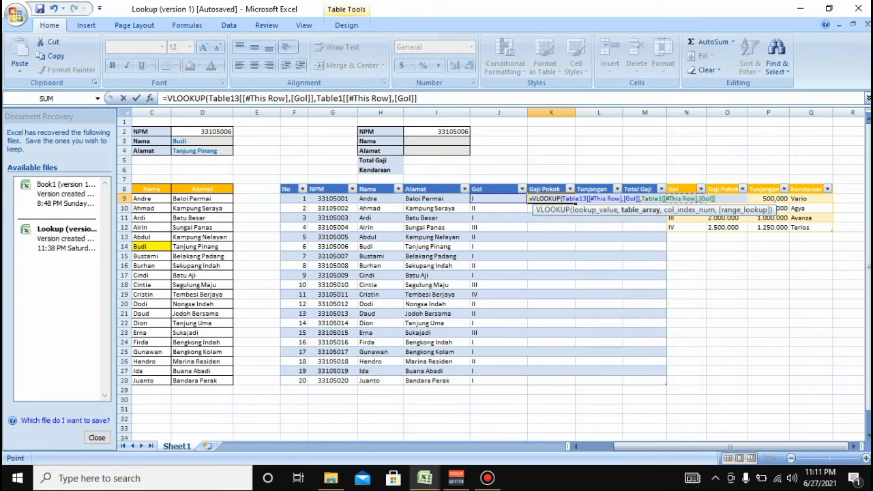
key("BackSpace")
key("BackSpace")
key("BackSpace")
key("BackSpace")
key("BackSpace")
key("BackSpace")
key("BackSpace")
key("BackSpace")
key("BackSpace")
key("BackSpace")
key("BackSpace")
key("BackSpace")
key("BackSpace")
key("BackSpace")
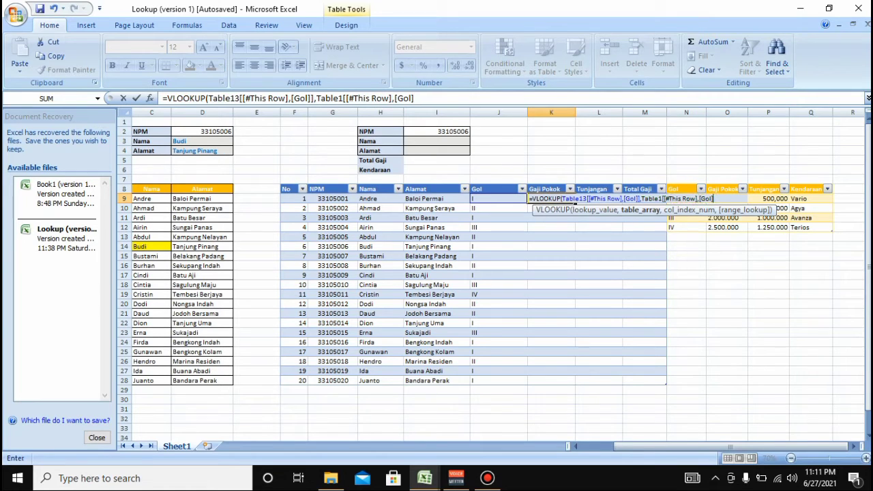
key("BackSpace")
key("BackSpace")
key("BackSpace")
key("BackSpace")
key("BackSpace")
key("BackSpace")
key("BackSpace")
key("BackSpace")
key("BackSpace")
key("BackSpace")
key("BackSpace")
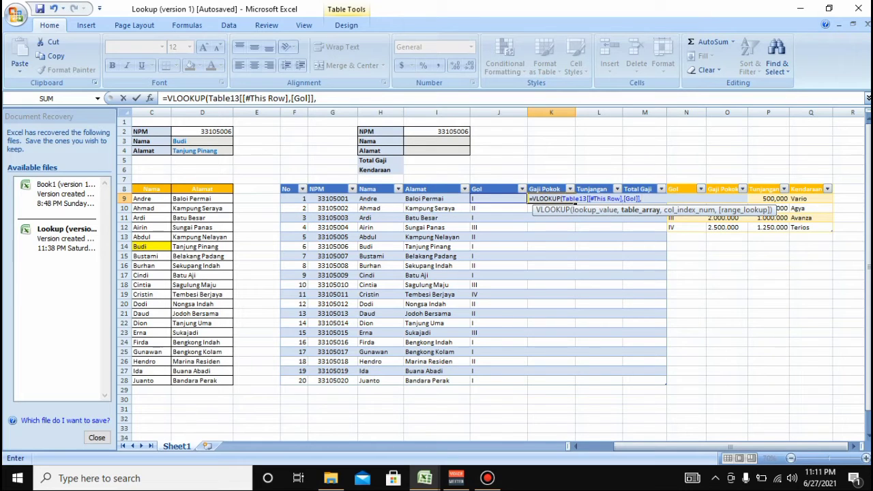
- Complete the Gaji Pokok formula with the yellow salary table N9:Q12 (Table1) as table array, column index 2 and exact match FALSE
left_click_drag(672, 200, 815, 230)
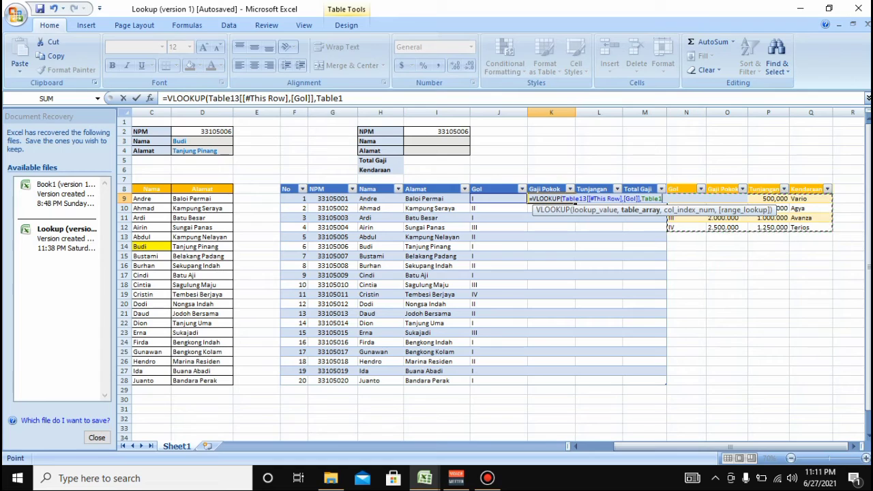
type(",")
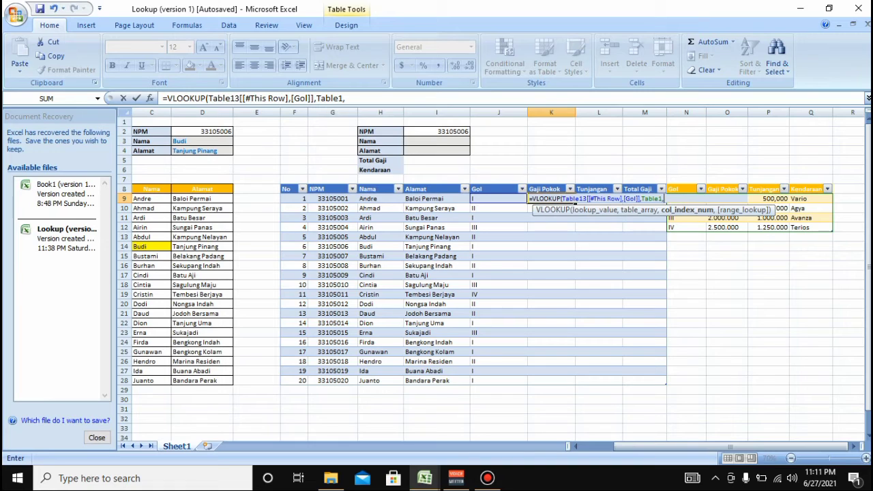
type("2,")
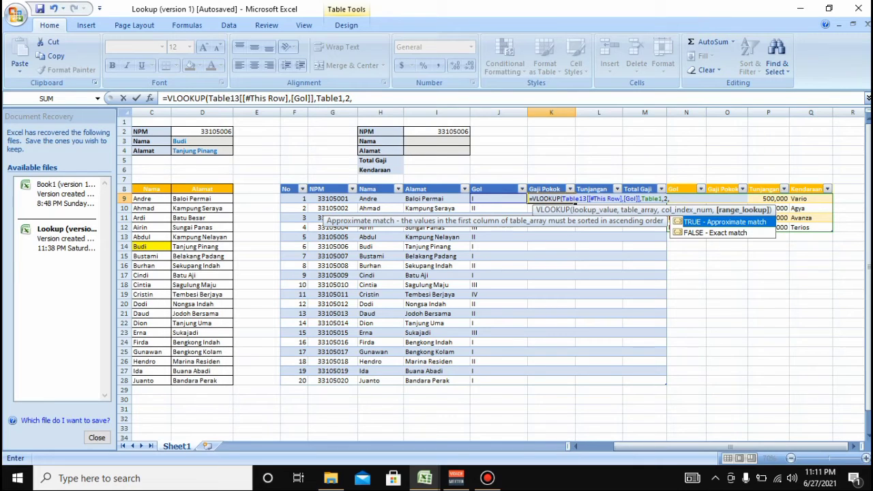
double_click(681, 233)
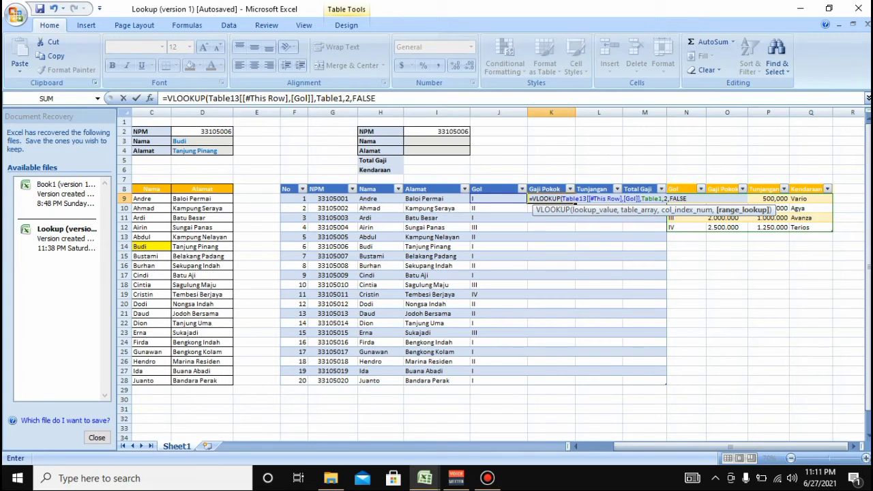
type(")")
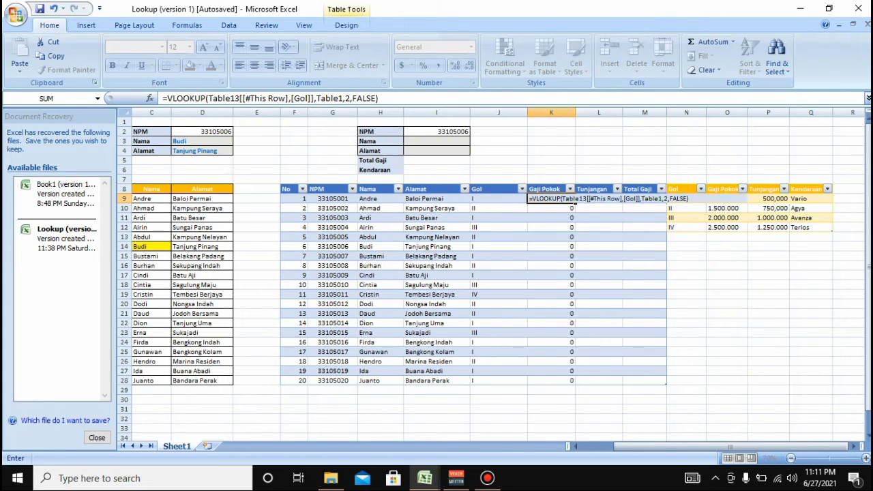
key("Return")
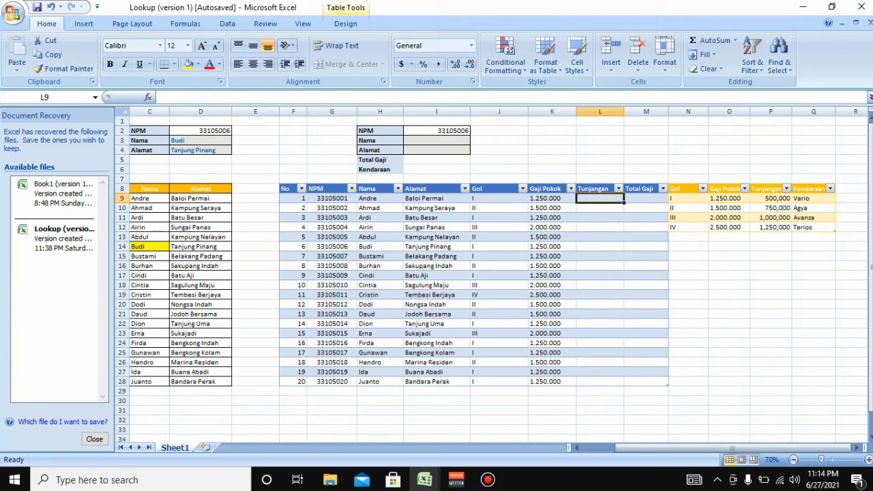
- Enter =VLOOKUP(Table13[[#This Row],[Gol]],Table1,3,FALSE) in the Tunjangan cell L9
type("=V")
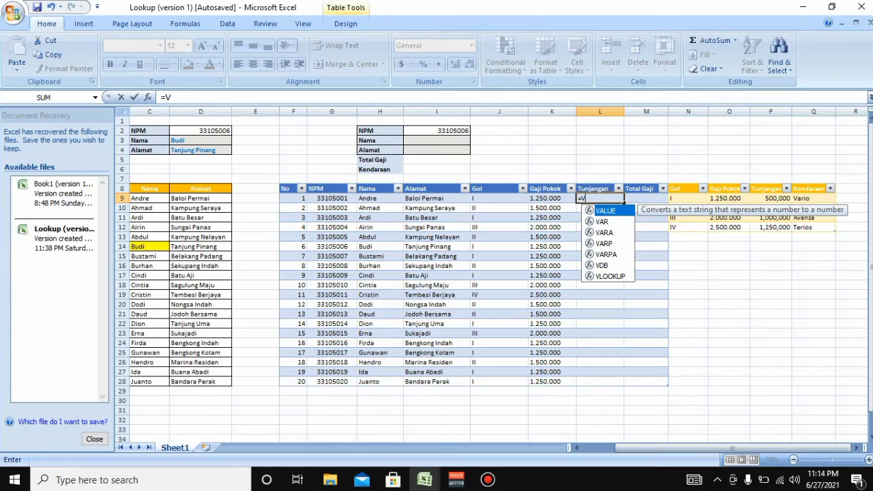
type("LOOK")
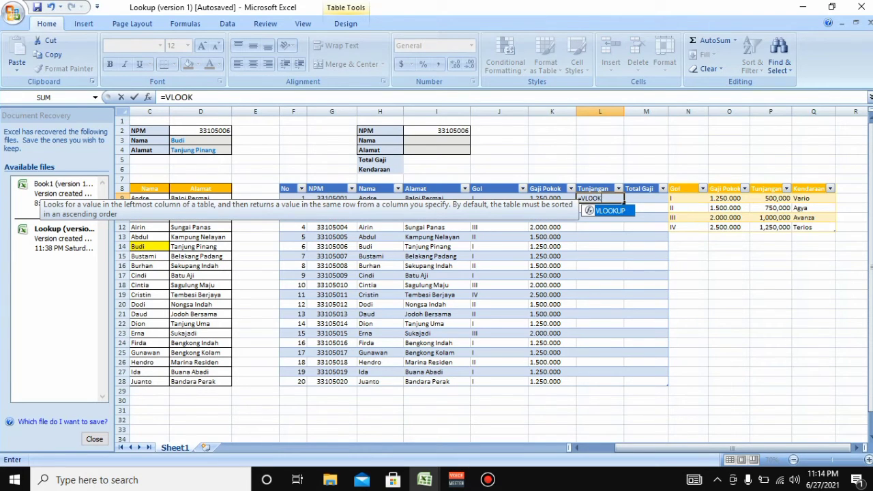
double_click(600, 211)
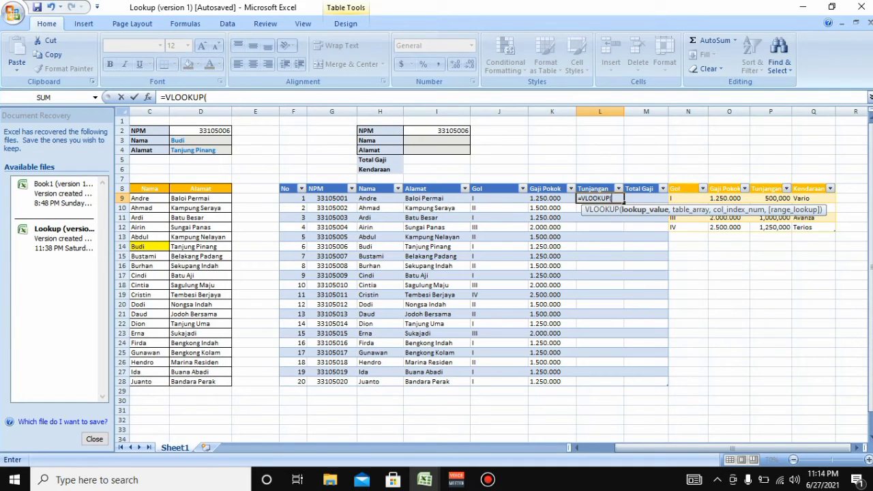
left_click(492, 199)
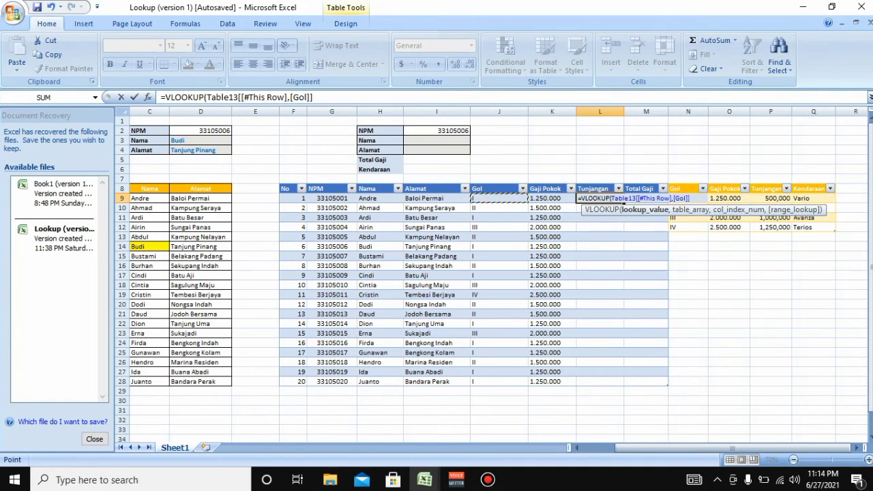
type(",")
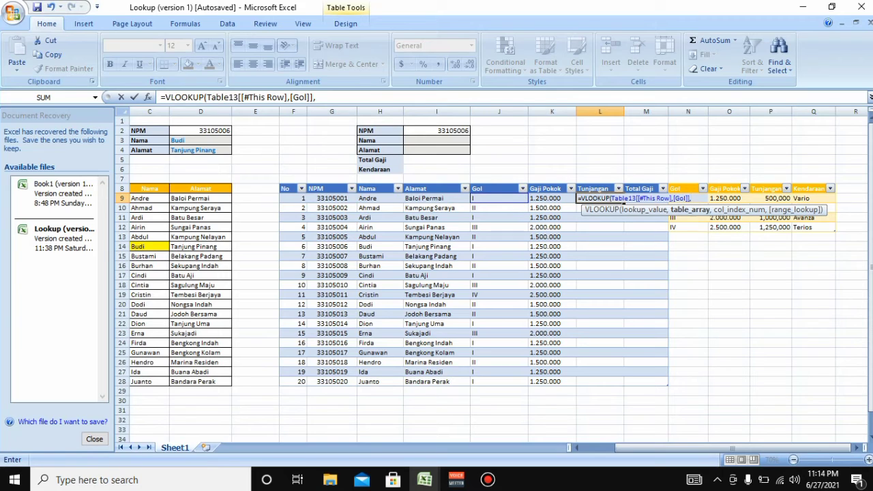
left_click_drag(682, 198, 827, 229)
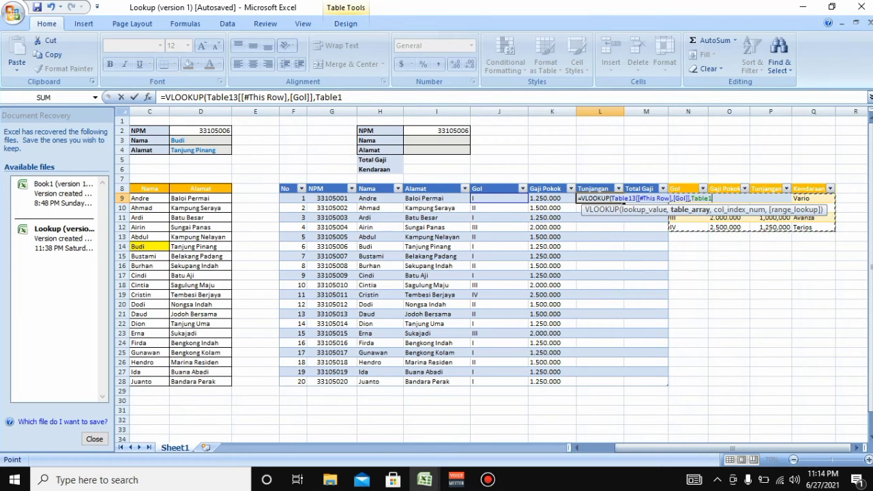
type(",")
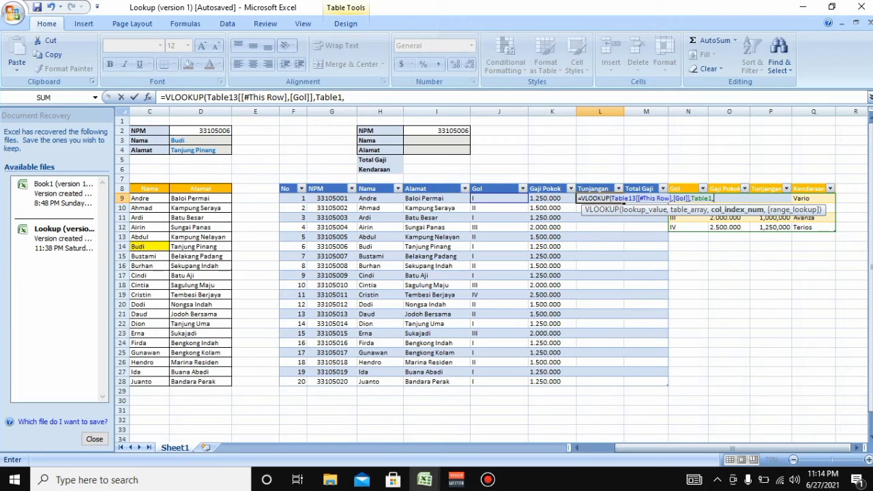
type("3,")
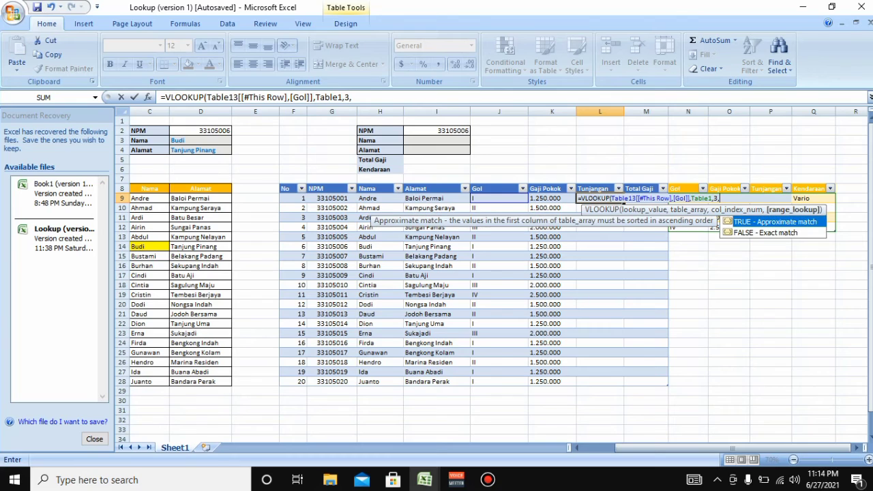
key("Tab")
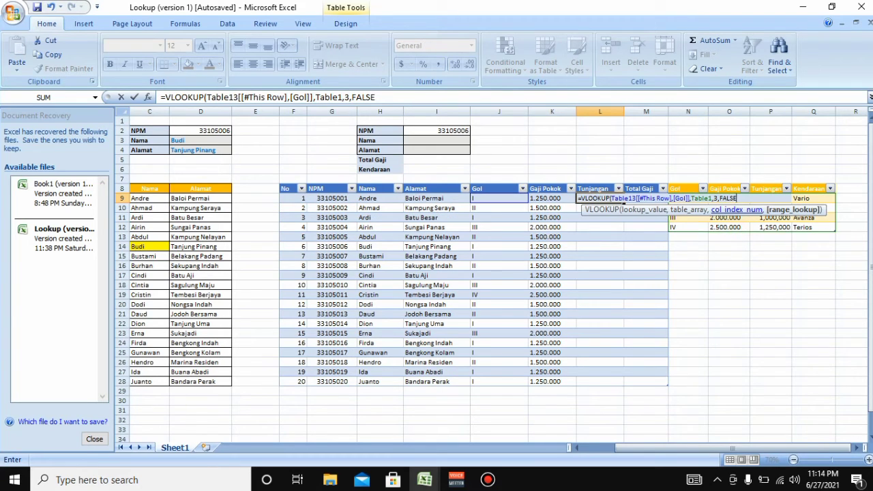
type(")")
key("Return")
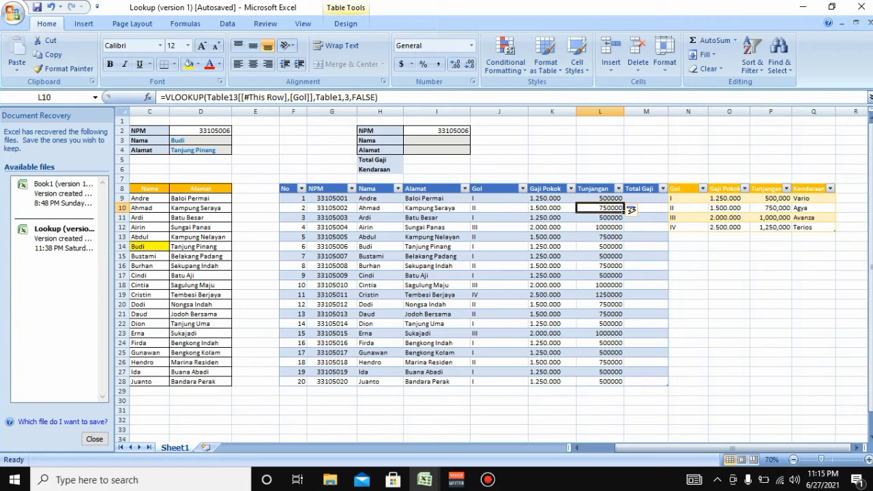
- Enter a SUM formula in the Total Gaji cell M9 that adds the same row's Gaji Pokok through Tunjangan cells
key("Up")
key("Right")
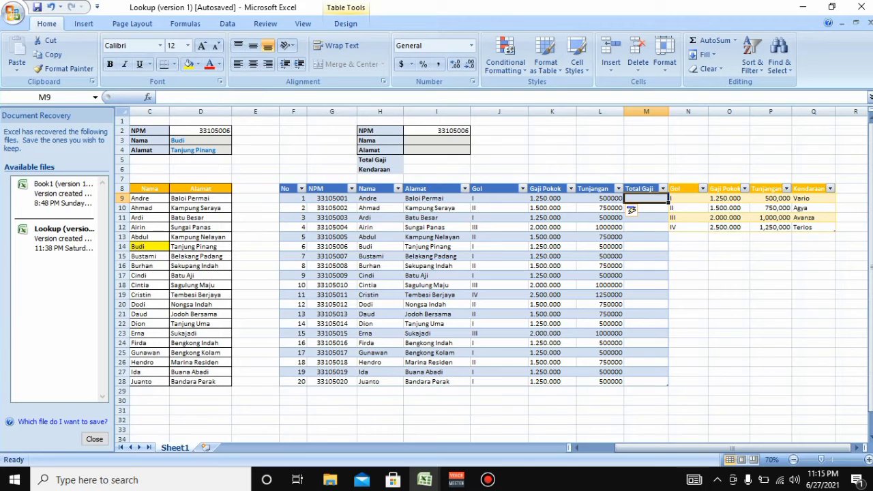
type("=")
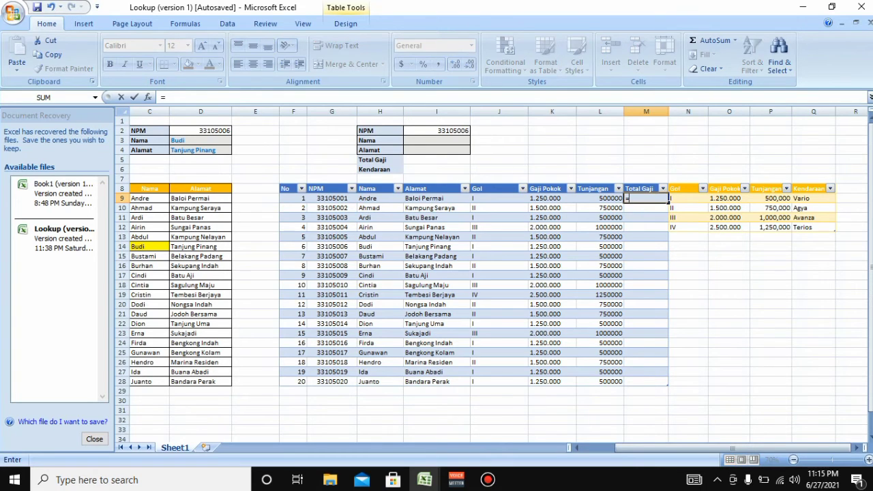
type("SU")
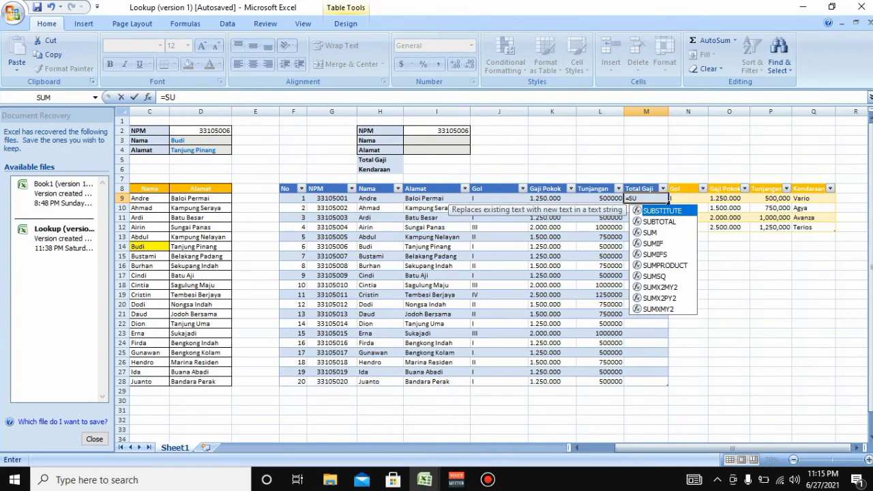
type("M")
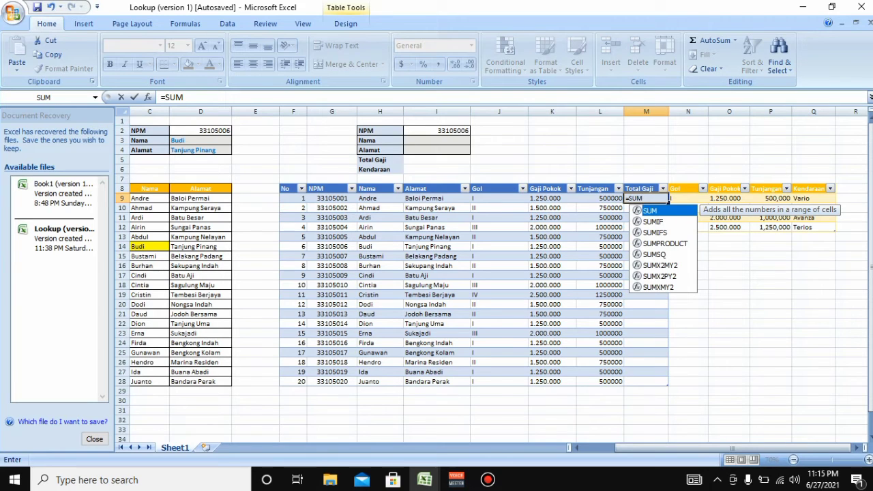
type("(")
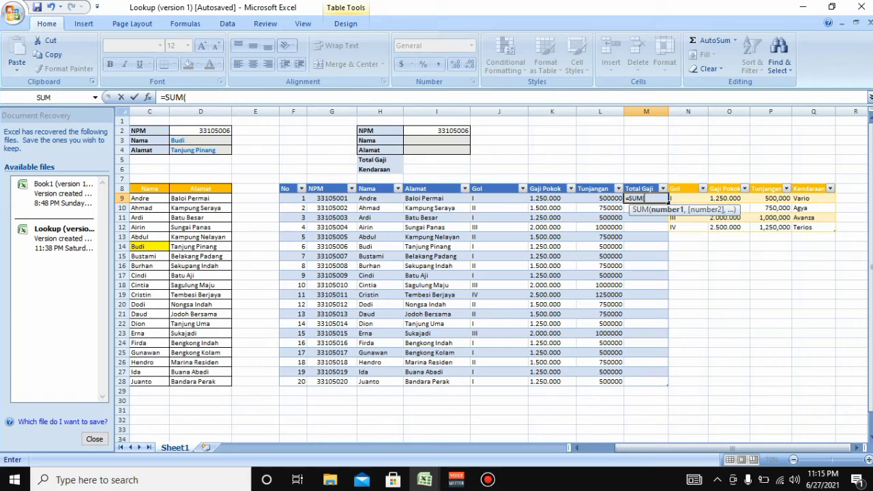
left_click(545, 199)
key("shift+Right")
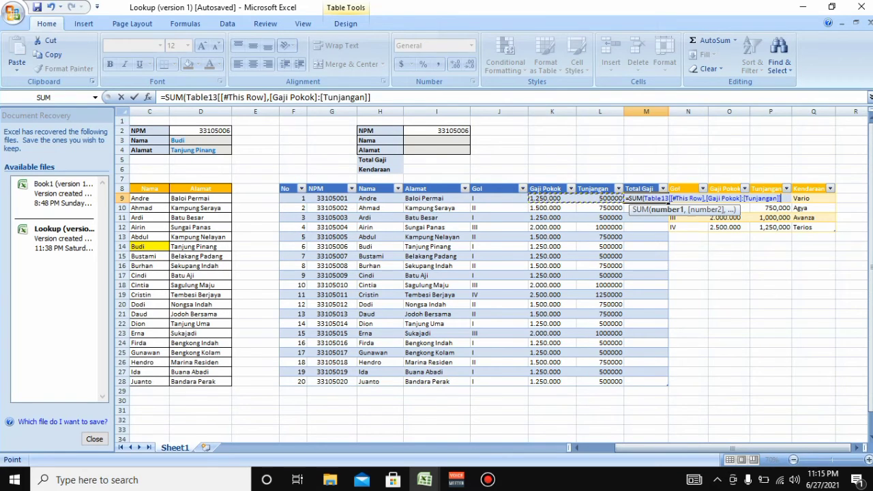
key("Return")
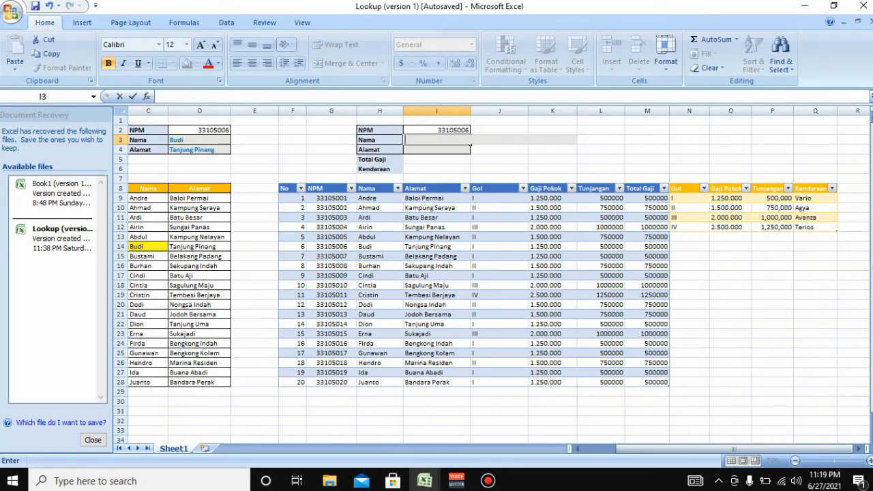
- Enter =VLOOKUP(I2,Table13[[NPM]:[Total Gaji]],2,FALSE) in the Nama cell I3
type("=V")
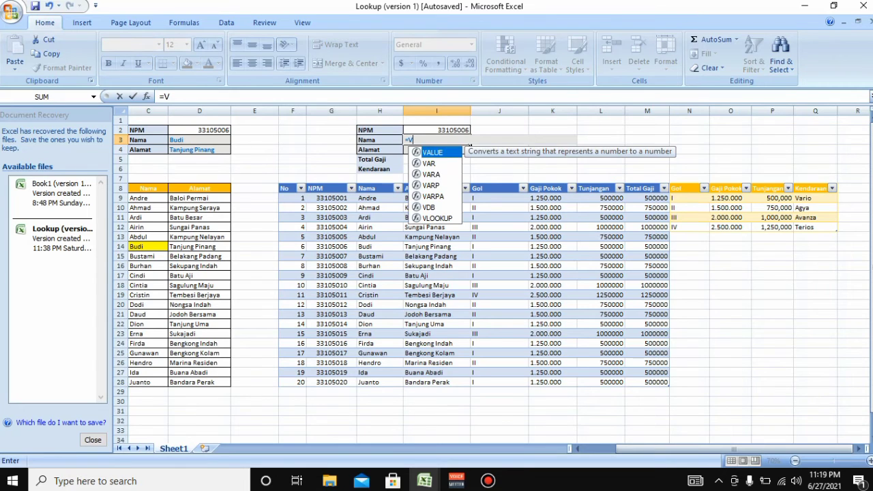
type("LOOK")
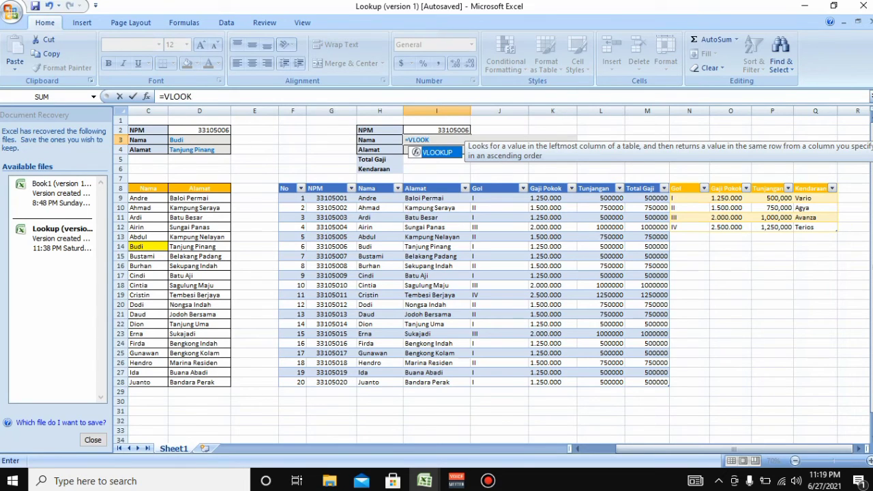
type("UP(")
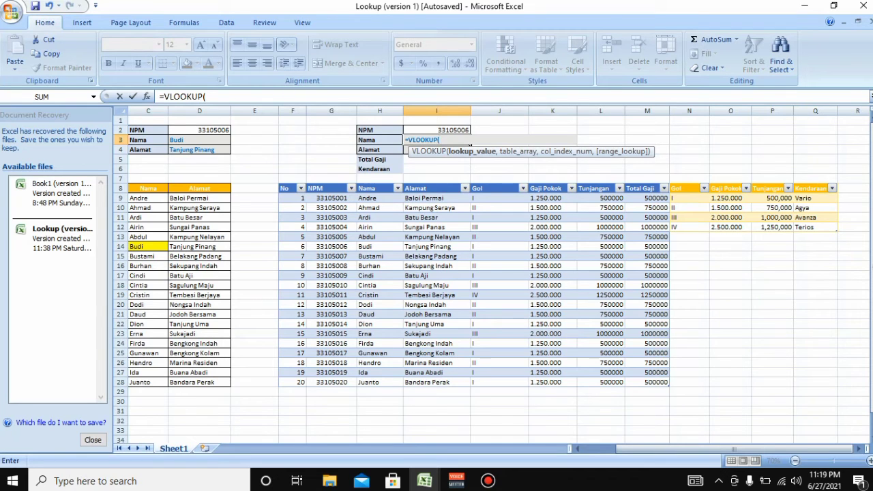
type("I2,")
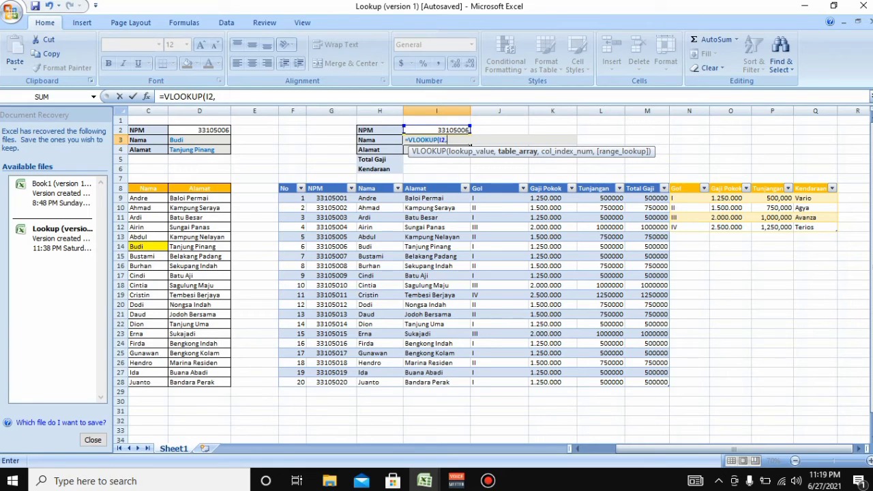
left_click_drag(331, 197, 669, 383)
type(",")
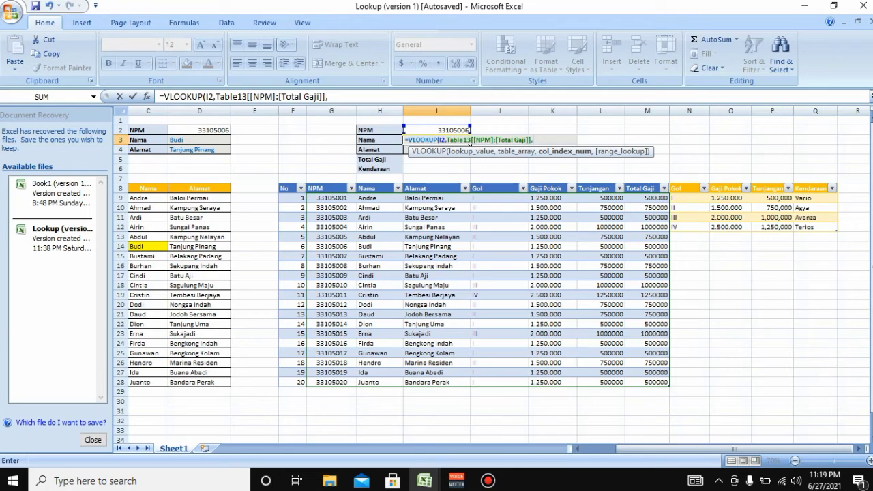
type("2,")
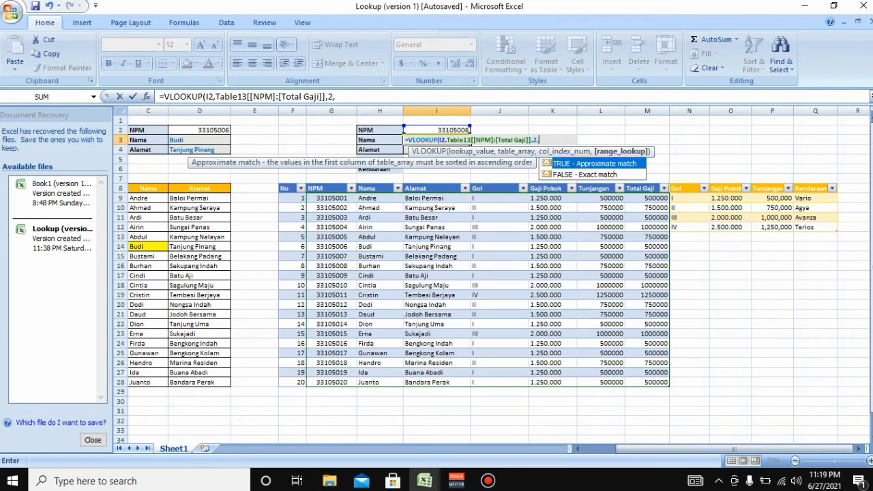
key("Down")
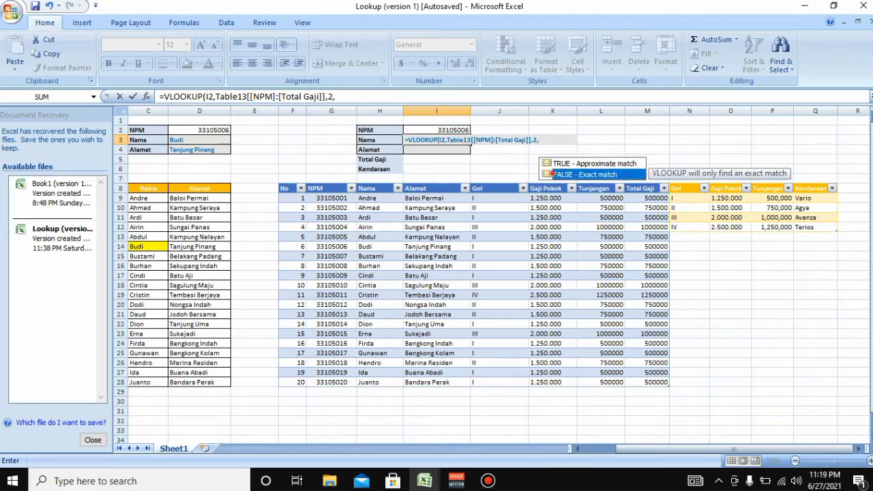
key("Tab")
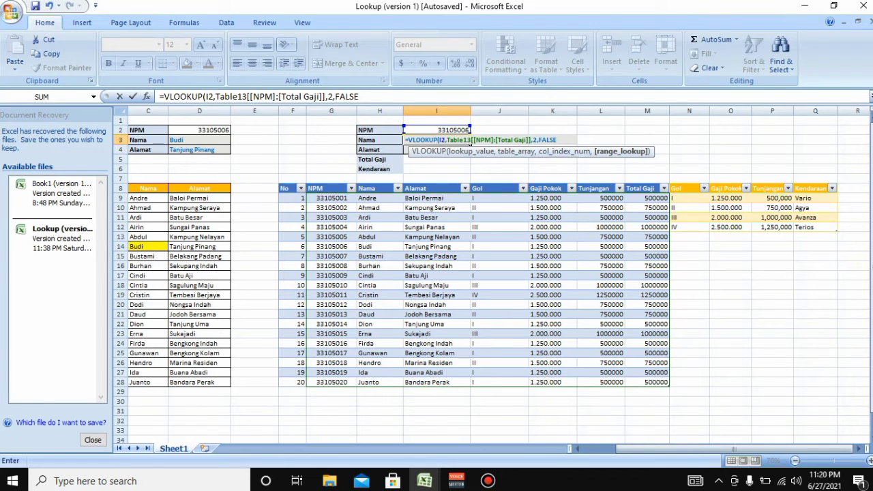
type(")")
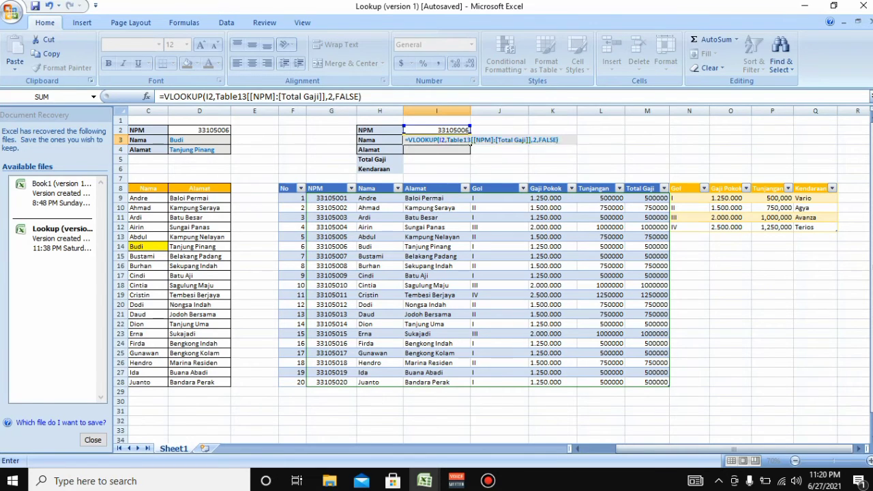
key("Return")
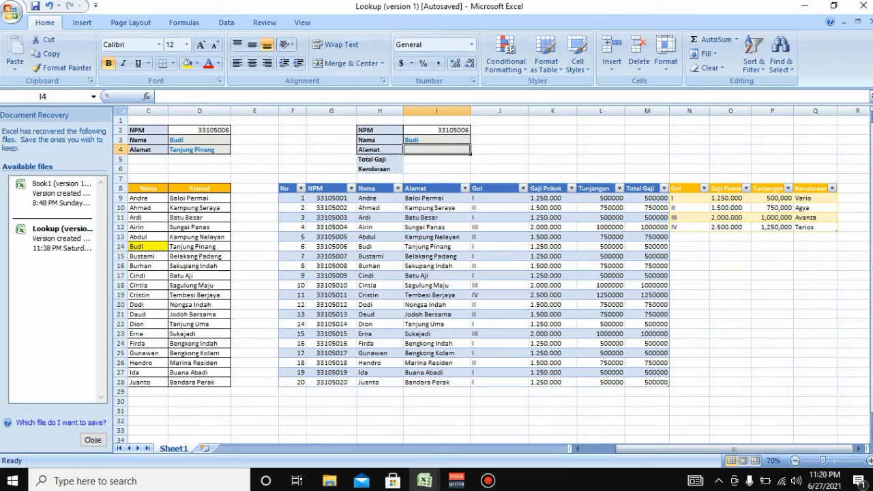
- Start a VLOOKUP formula in the Alamat cell I4
type("=VLOO")
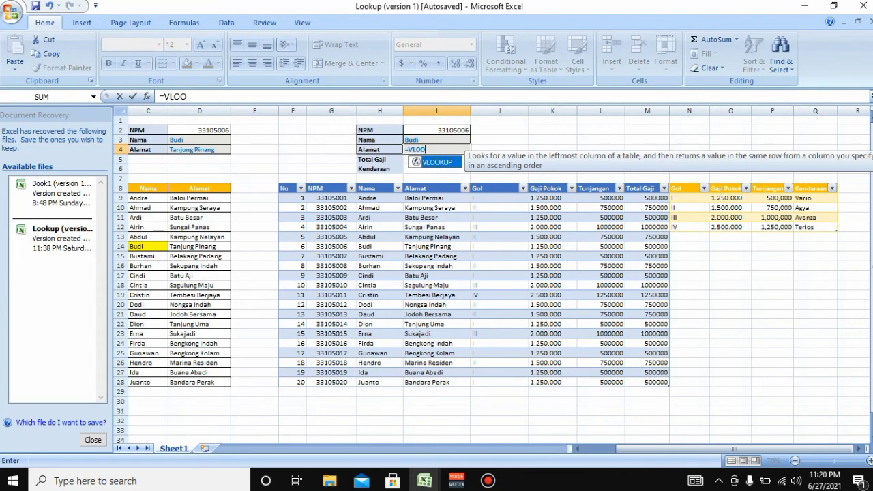
key("Tab")
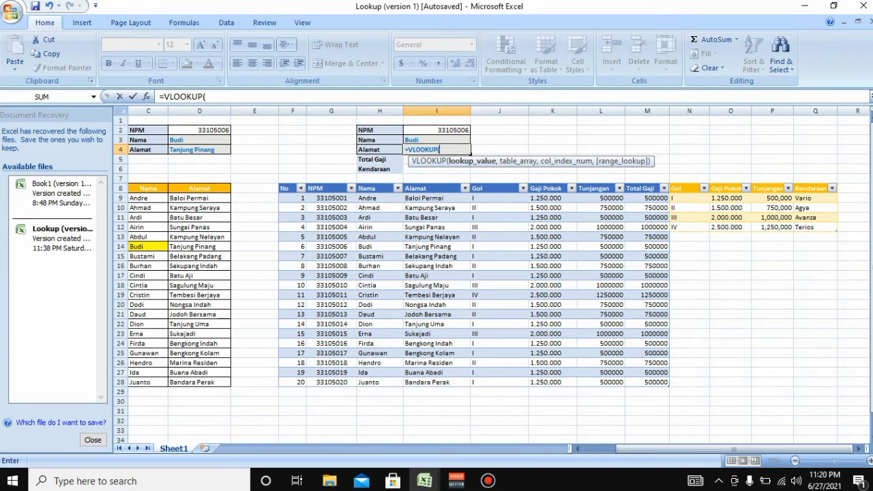
left_click_drag(320, 198, 667, 381)
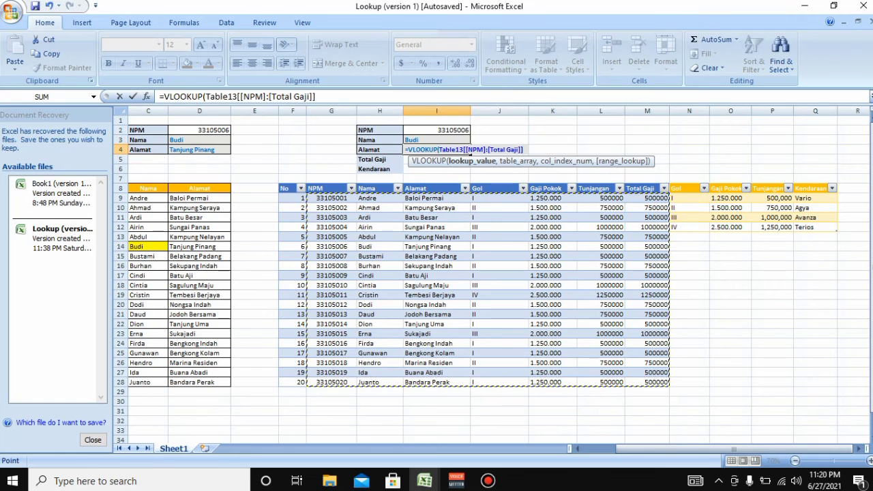
type(",")
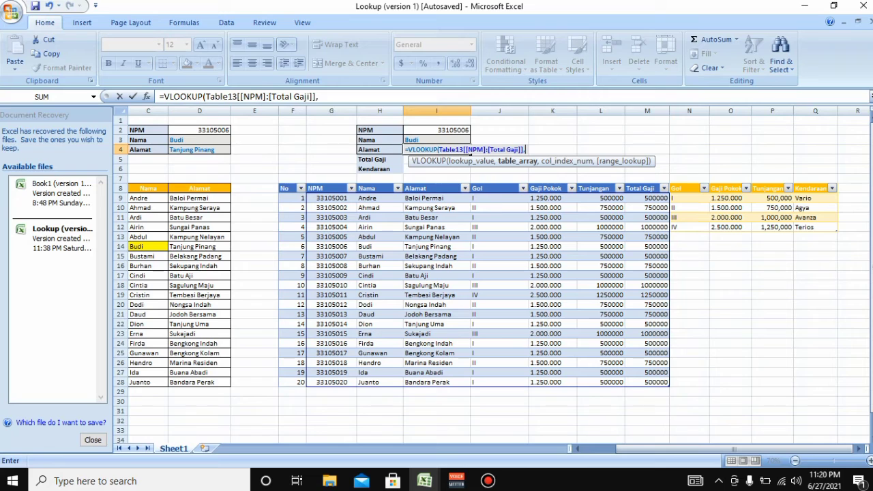
left_click_drag(525, 149, 439, 150)
key("BackSpace")
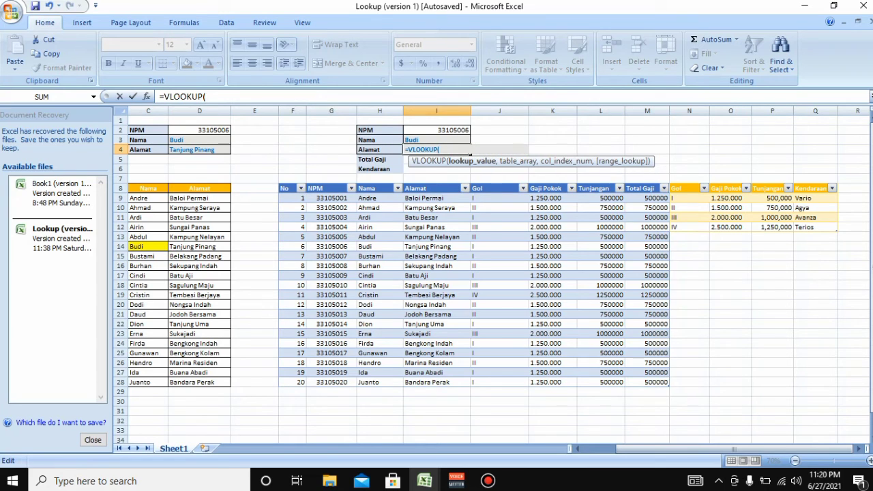
- Complete the Alamat formula with lookup value I2, table array Table13[[NPM]:[Total Gaji]], column index 3 and exact match FALSE
type("I2,")
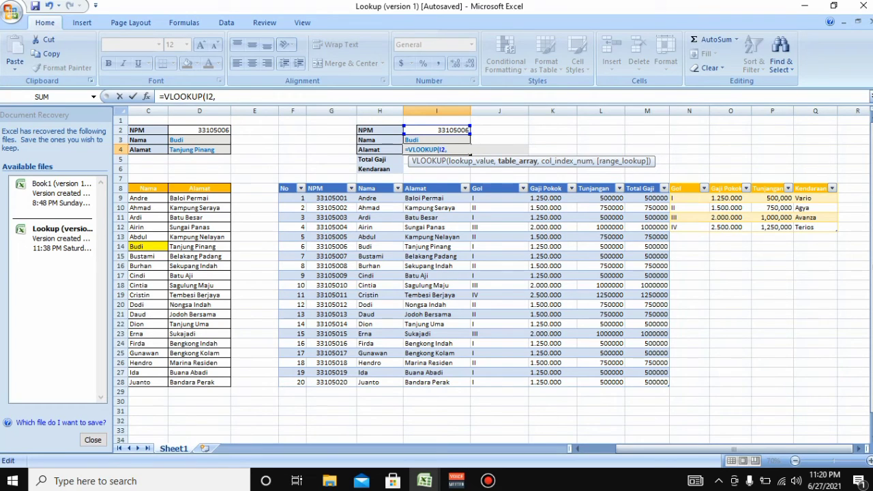
left_click_drag(318, 197, 669, 386)
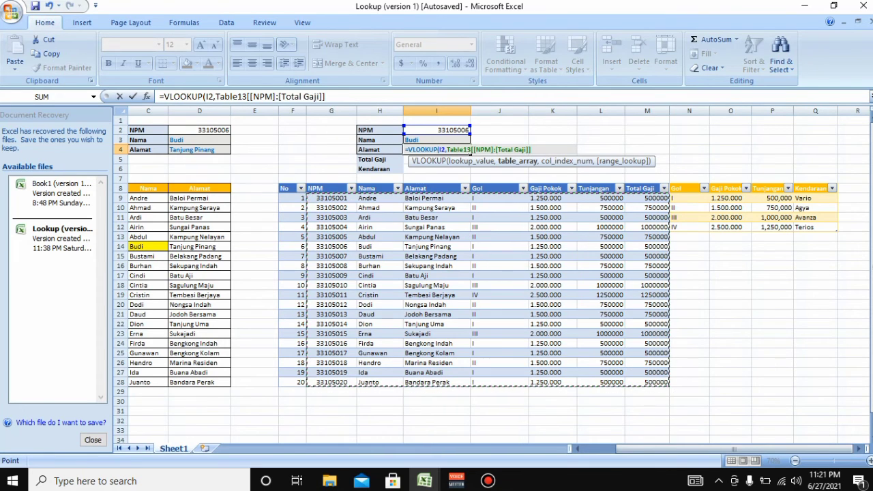
type(",")
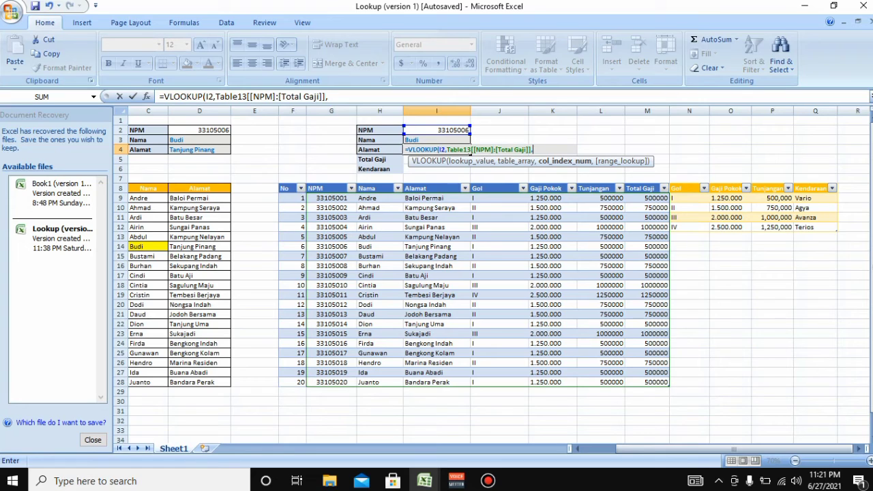
type("3,")
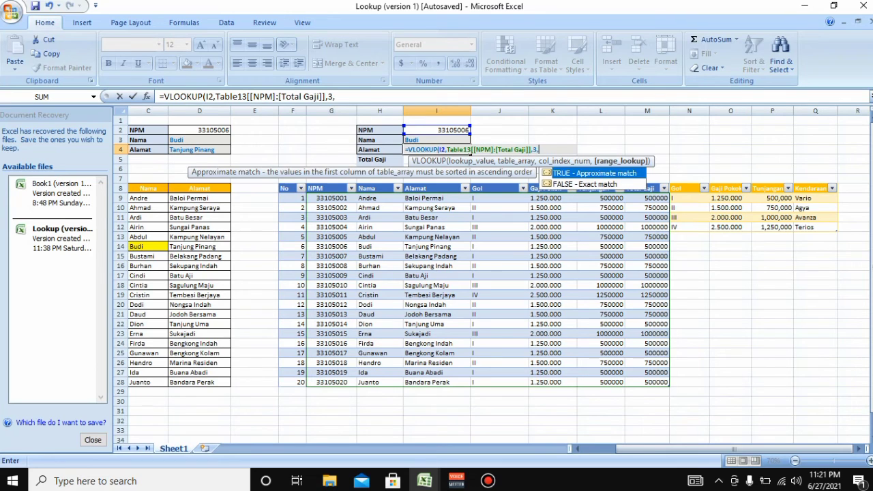
key("Down")
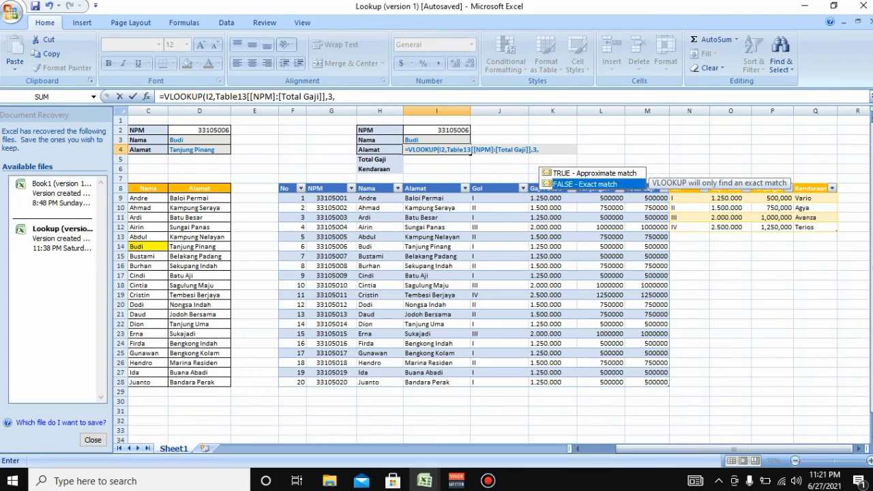
key("Tab")
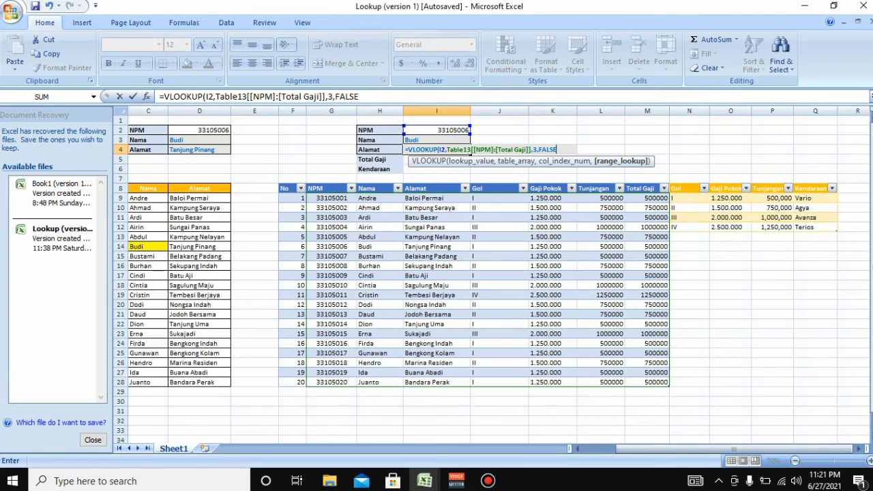
type(")")
key("Return")
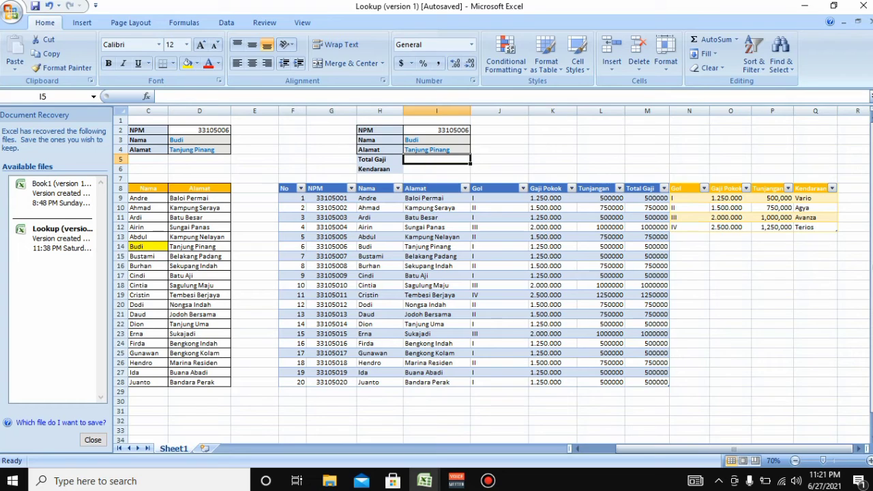
left_click(434, 168)
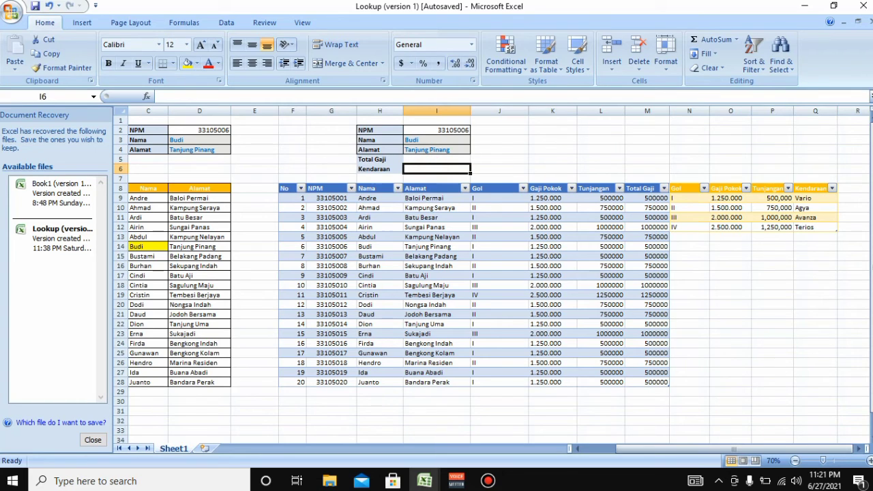
type("=")
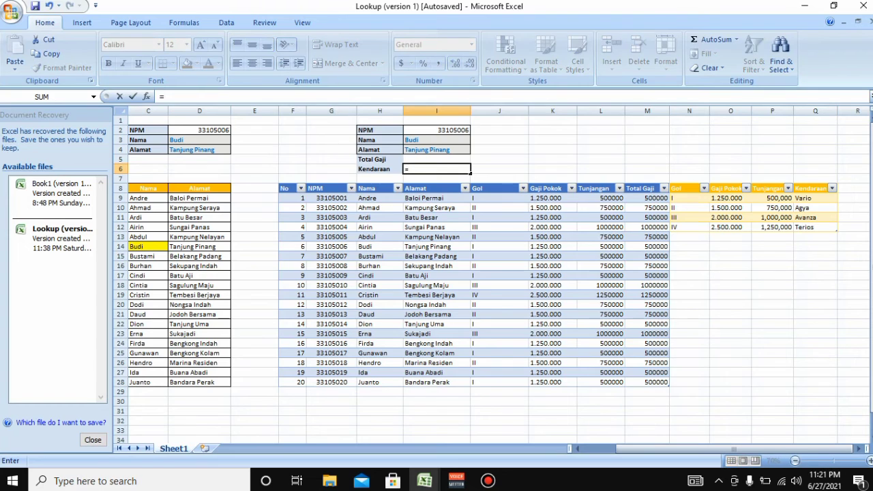
key("Escape")
- Enter =VLOOKUP(I2,Table13[[NPM]:[Total Gaji]],7,0) in the Total Gaji cell I5
left_click(431, 160)
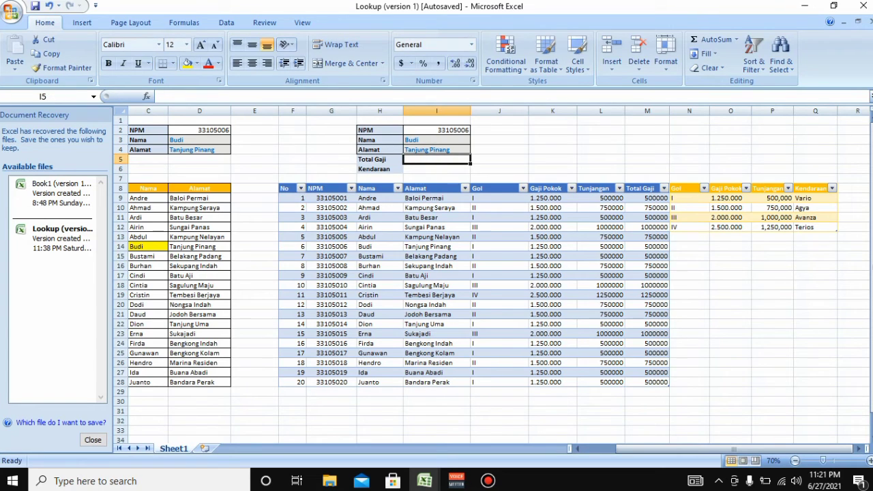
type("=VLOO")
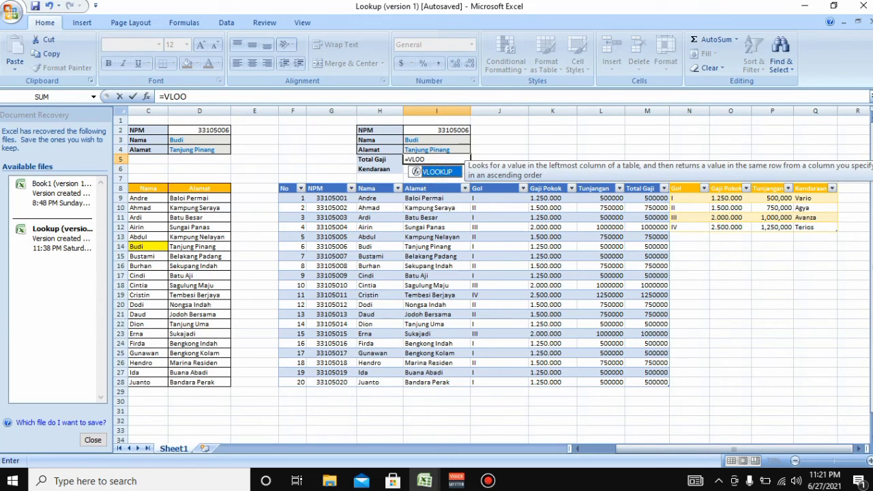
left_click(433, 160)
type("K")
key("Tab")
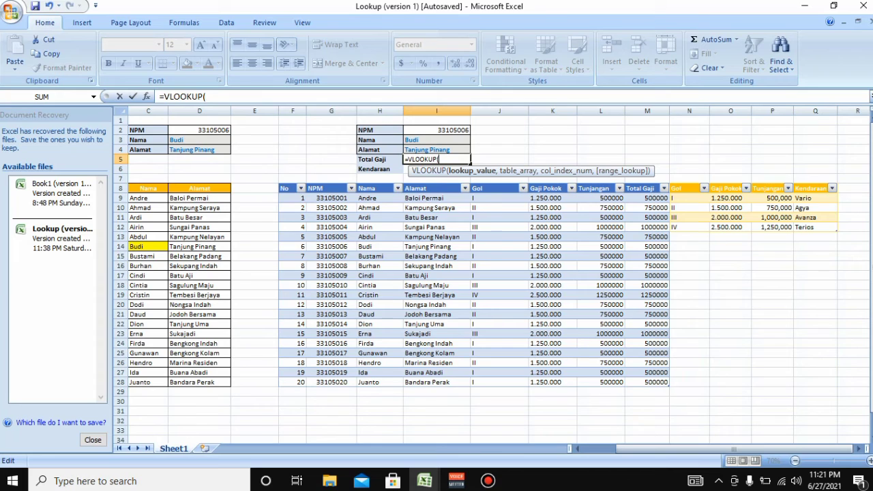
type("I2,")
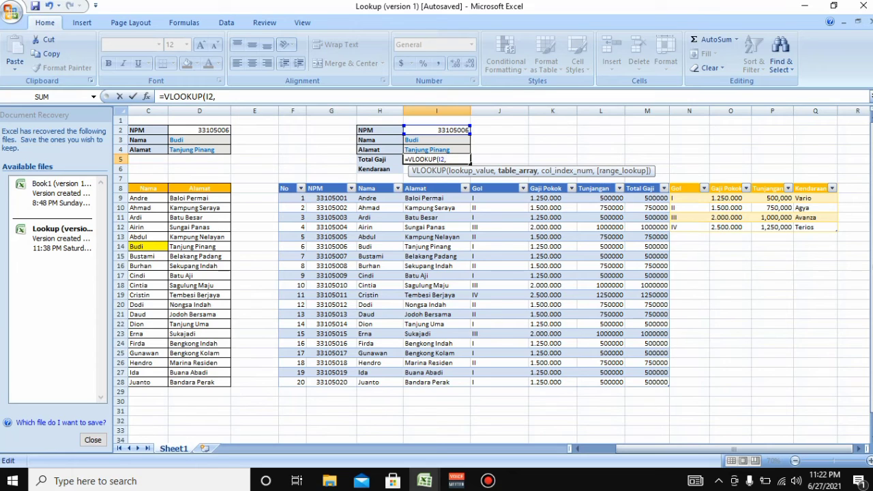
left_click_drag(319, 198, 667, 383)
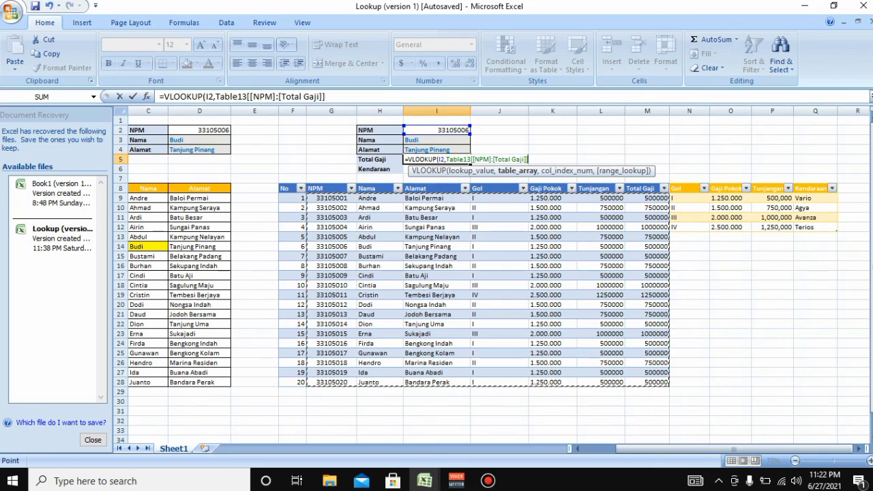
type(",")
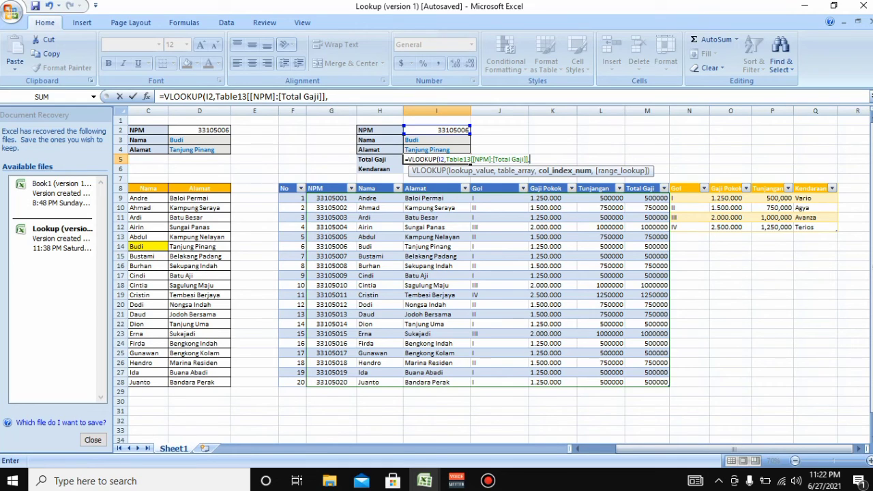
type("7,")
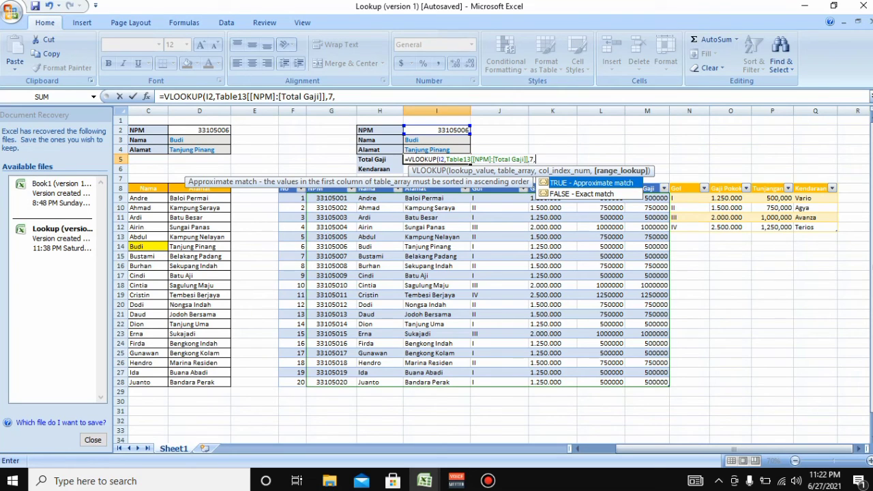
type("0)")
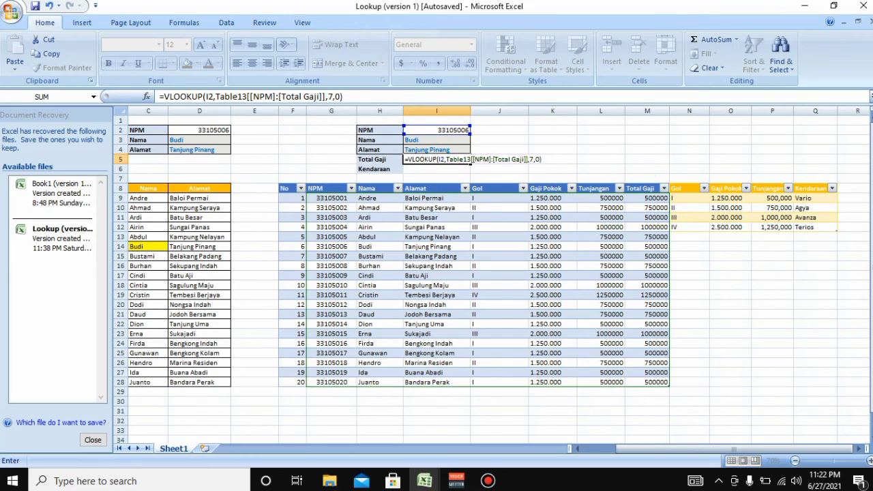
key("Return")
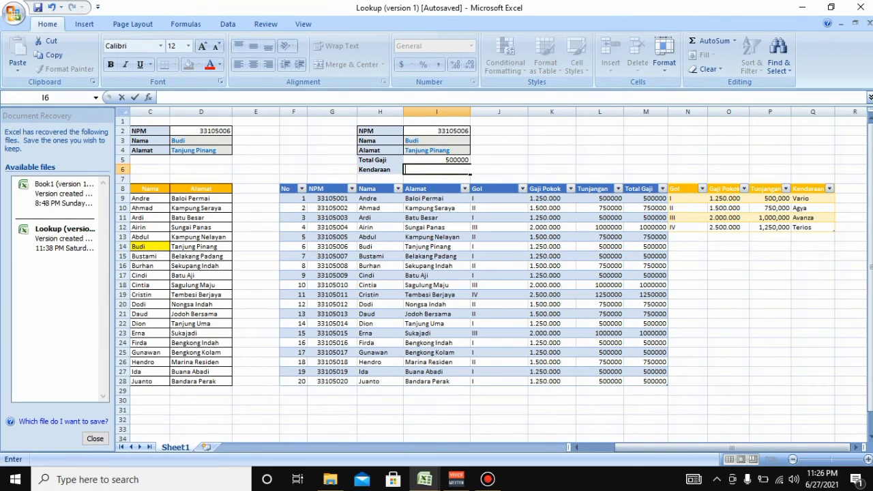
- Enter =VLOOKUP(J14,Table1,4,0) in the Kendaraan cell I6, using the Gol cell of the matching NPM row as lookup value
type("=V")
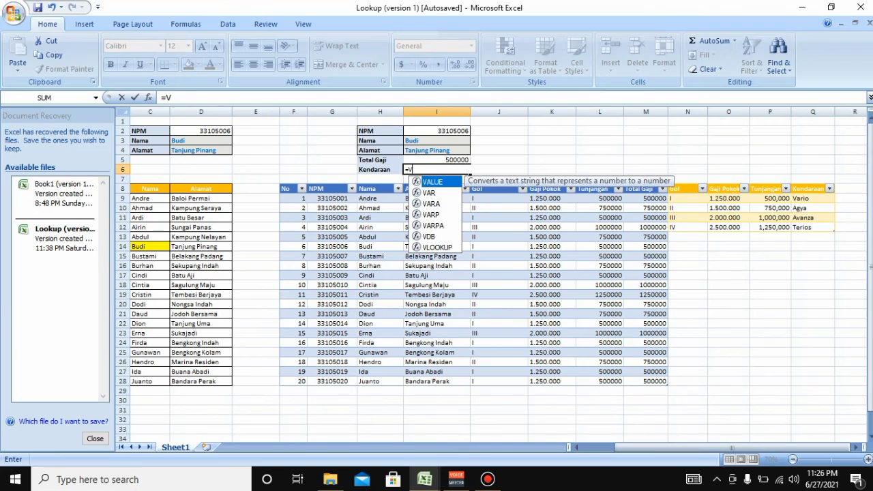
type("LOOKUP")
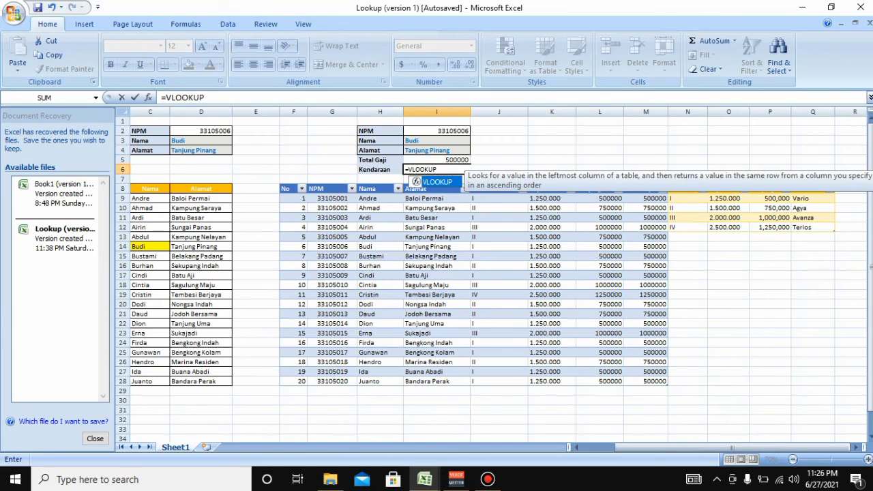
type("(")
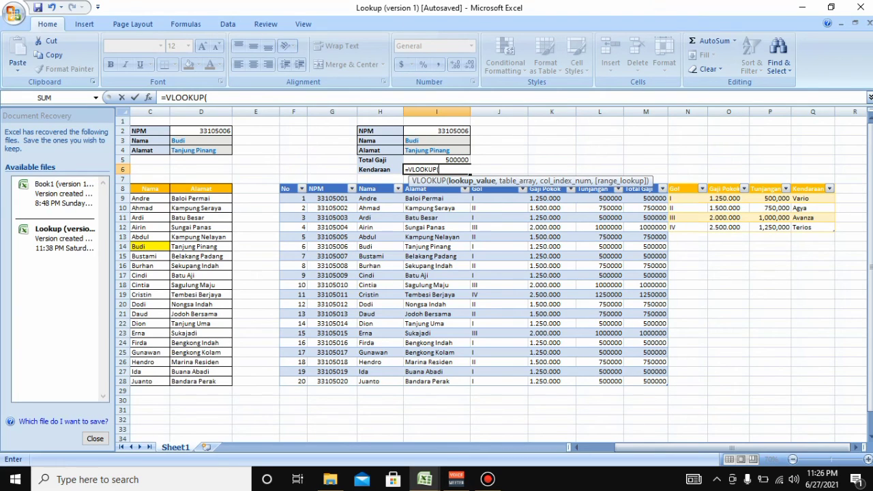
left_click(498, 247)
type(",")
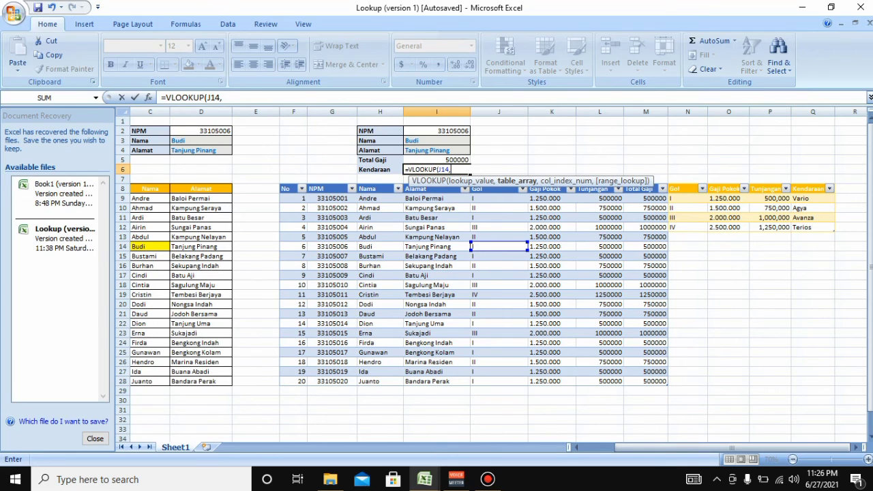
left_click_drag(671, 198, 835, 232)
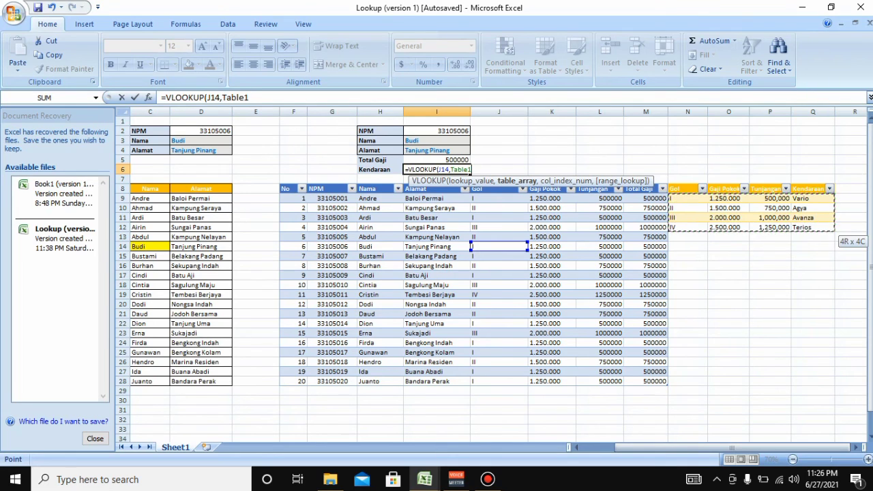
type(",")
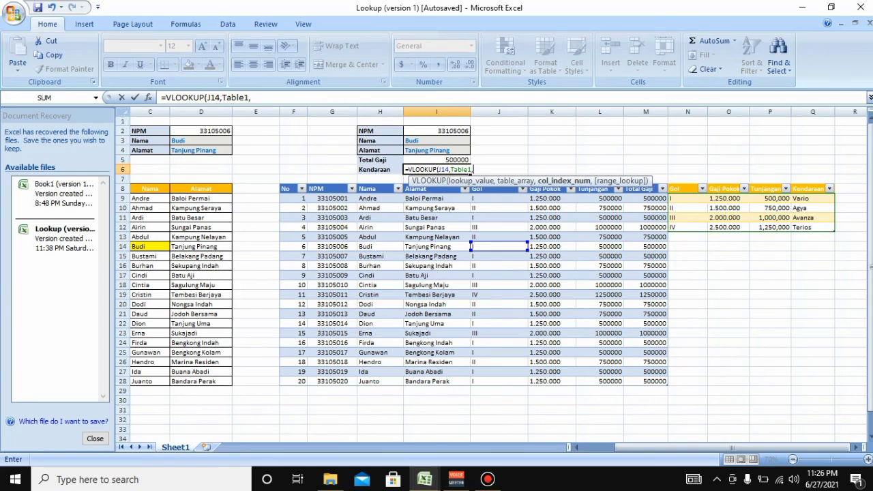
type("4,")
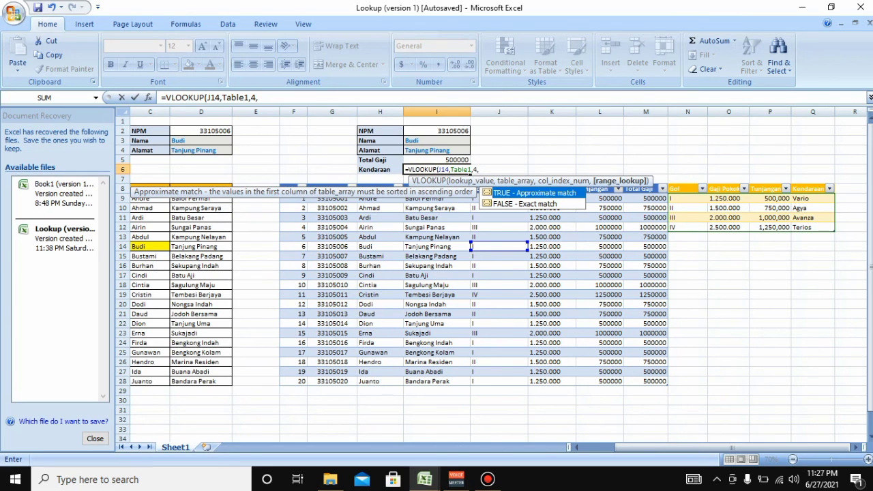
type("0)")
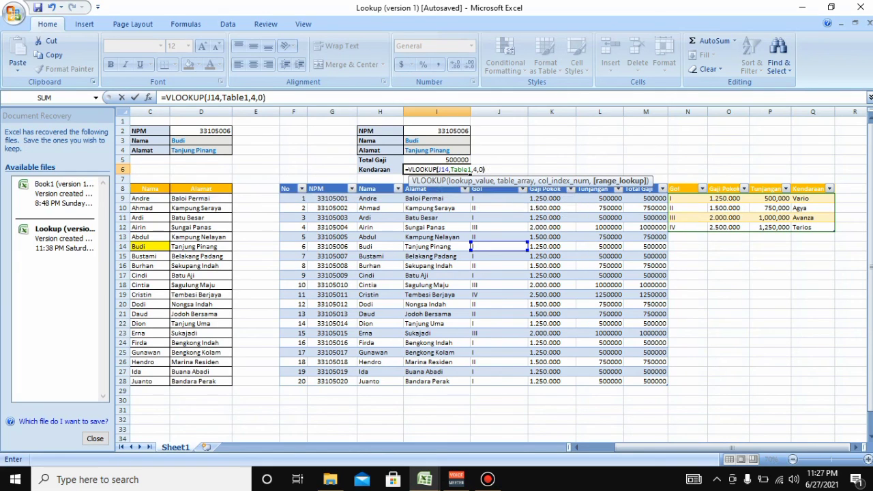
key("Return")
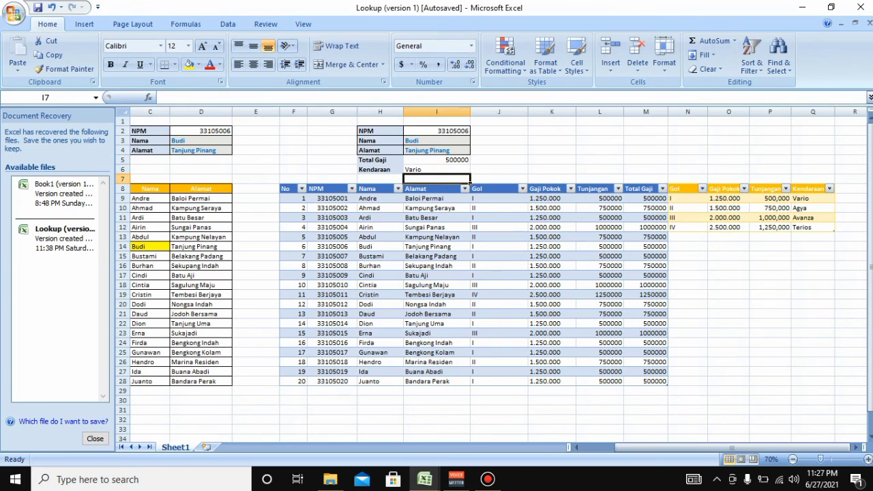